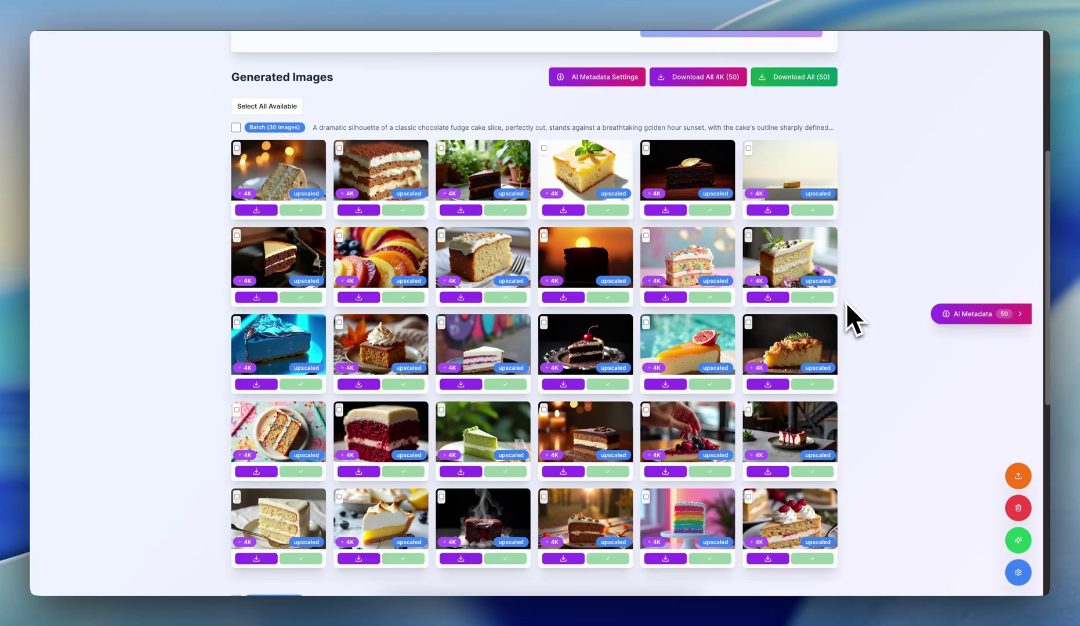
- Look through the batches of generated images in the gallery
scroll(846, 302, "up", 2)
scroll(846, 303, "down", 8)
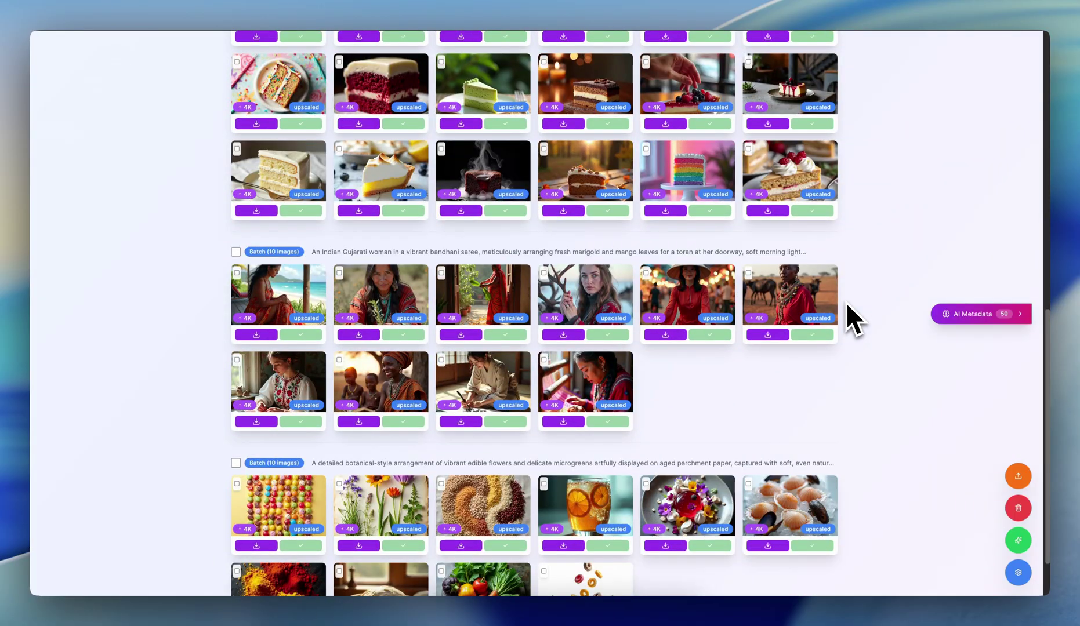
scroll(846, 303, "up", 10)
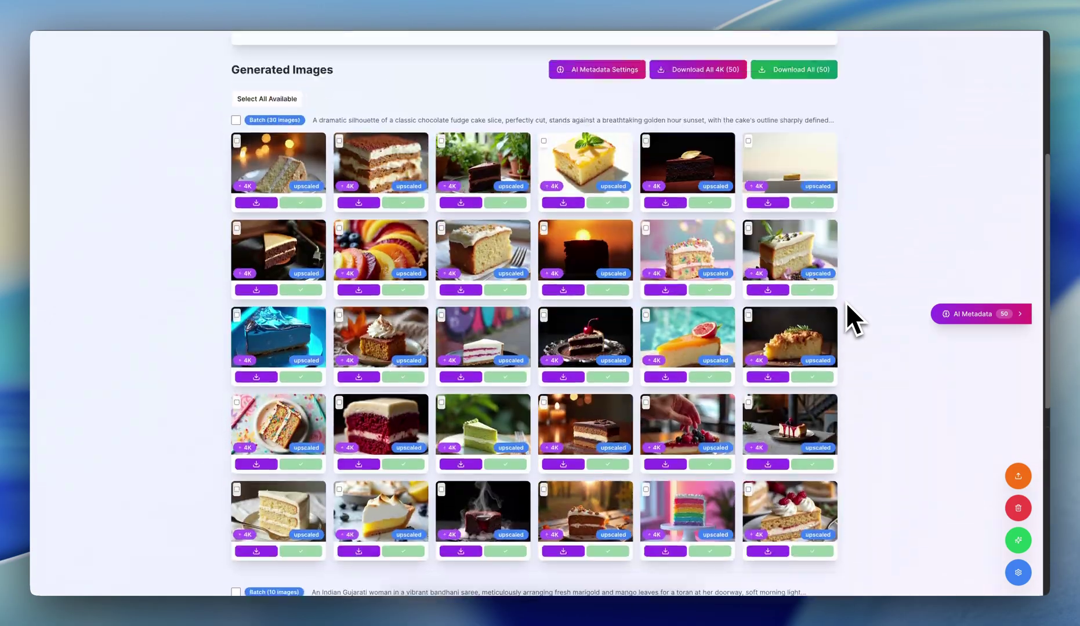
scroll(846, 302, "down", 2)
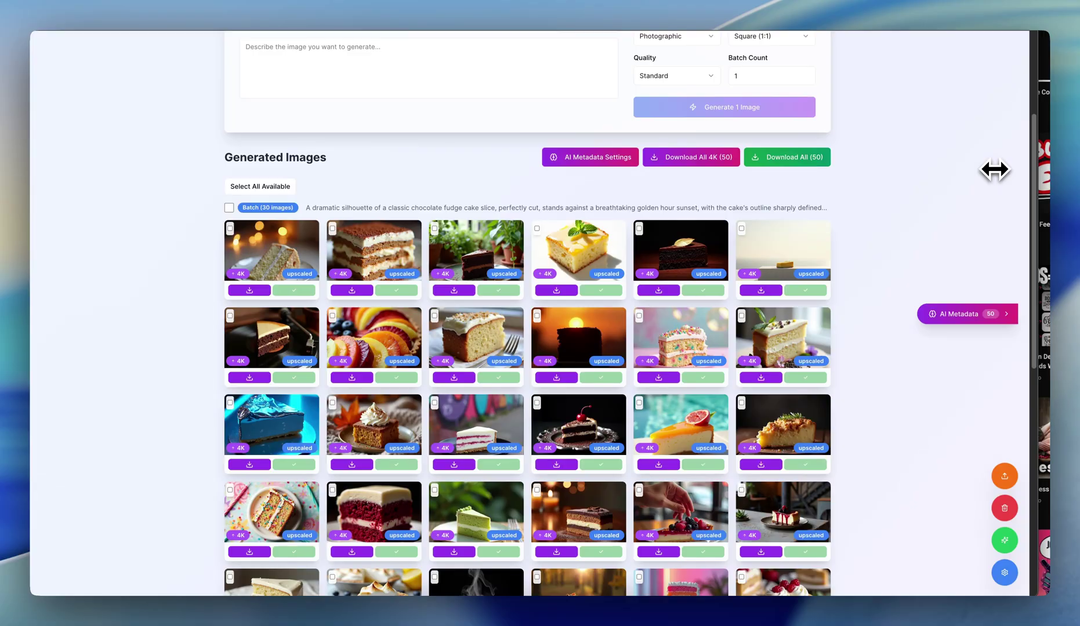
- Switch to the YouTube channel page, browse its videos, and return to StockFlow
key("super+Tab")
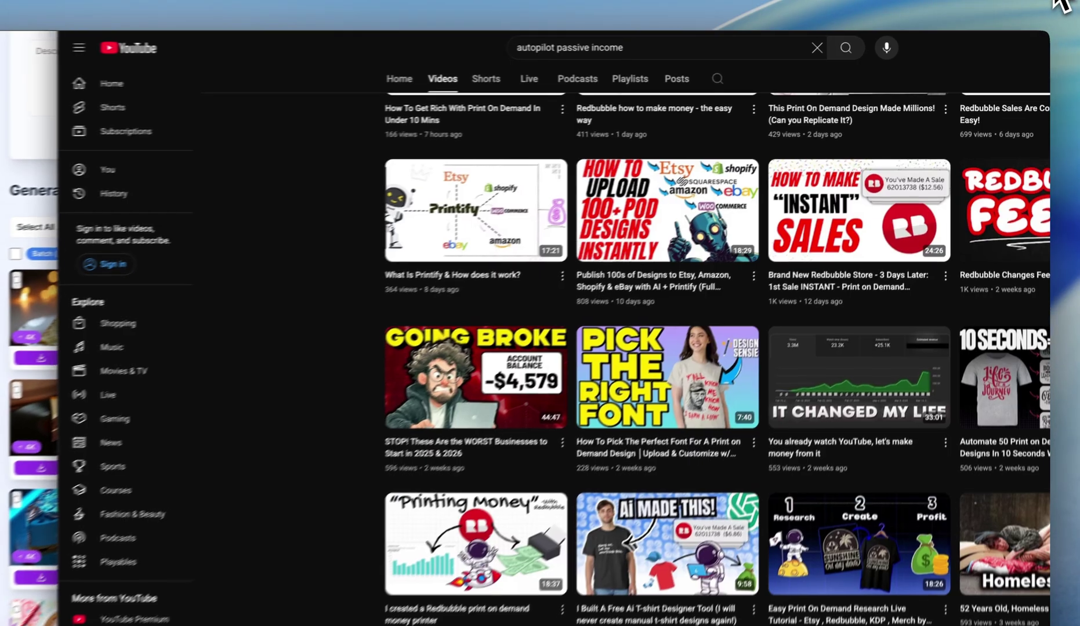
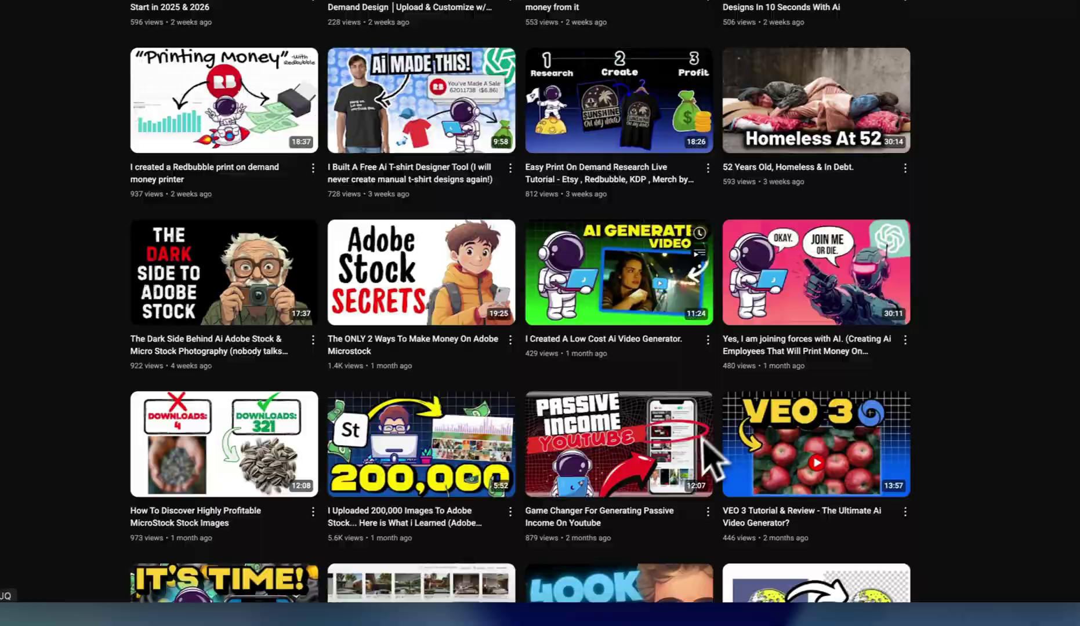
scroll(722, 440, "down", 10)
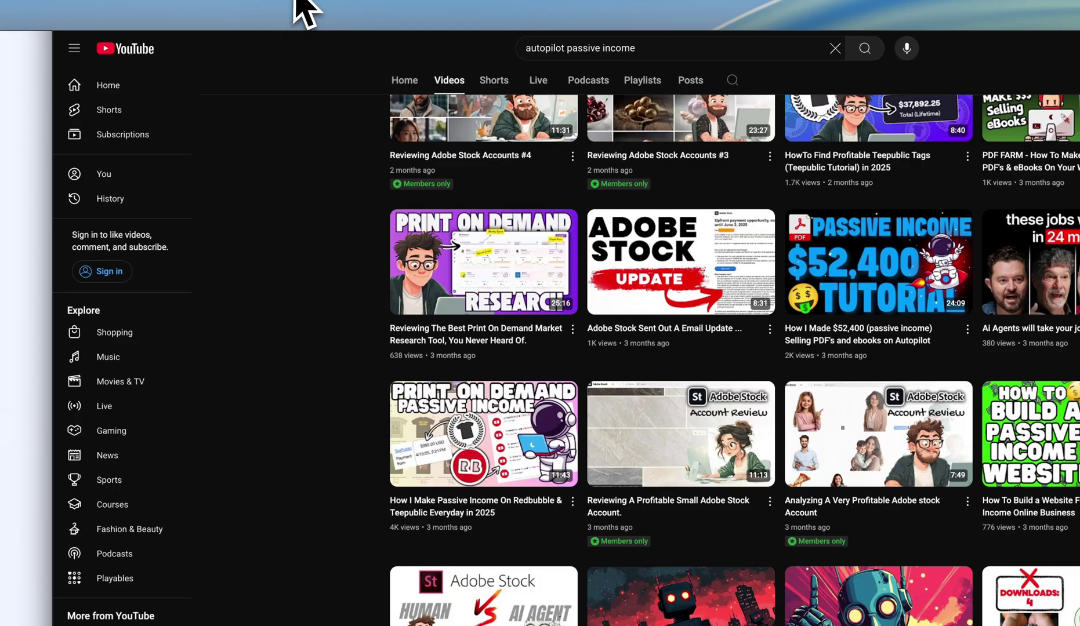
key("super+Tab")
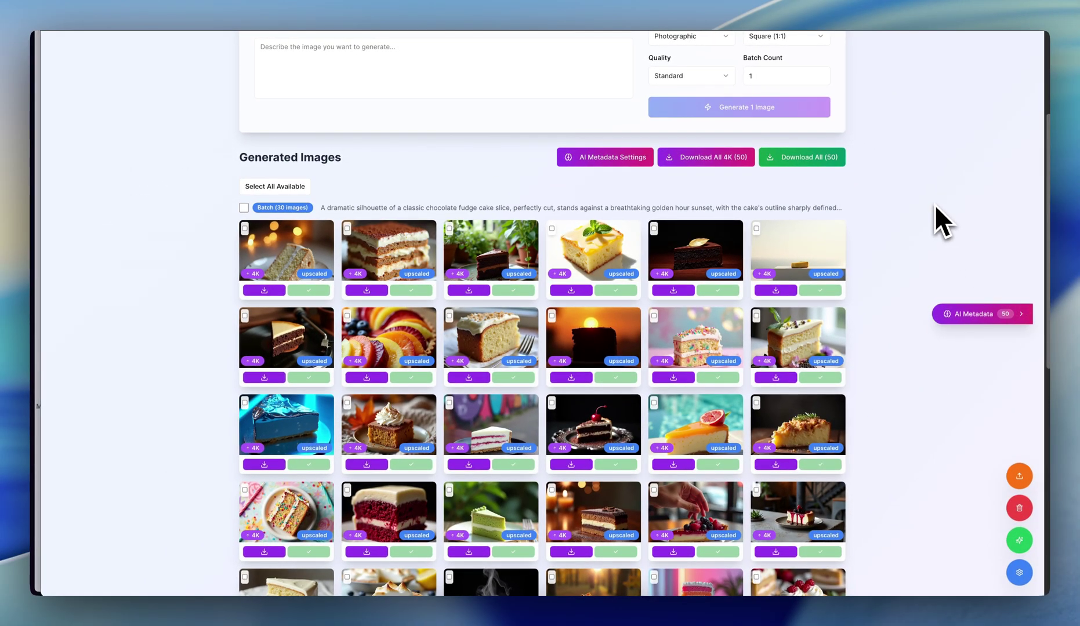
- View the AI-generated titles and tags of the generated images, and close the metadata overview
scroll(935, 206, "up", 3)
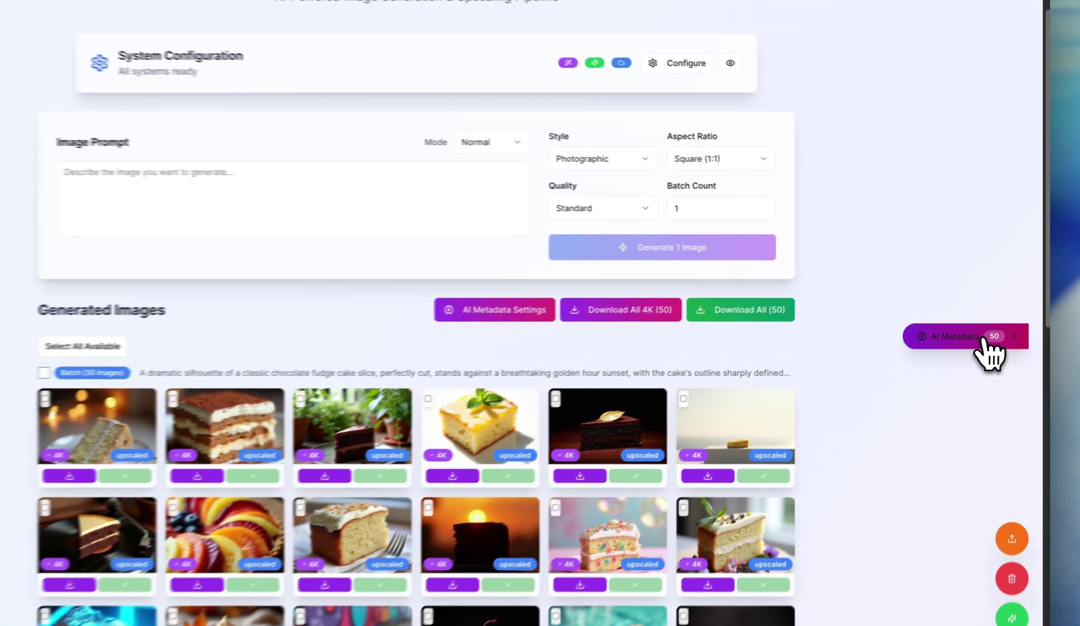
left_click(979, 314)
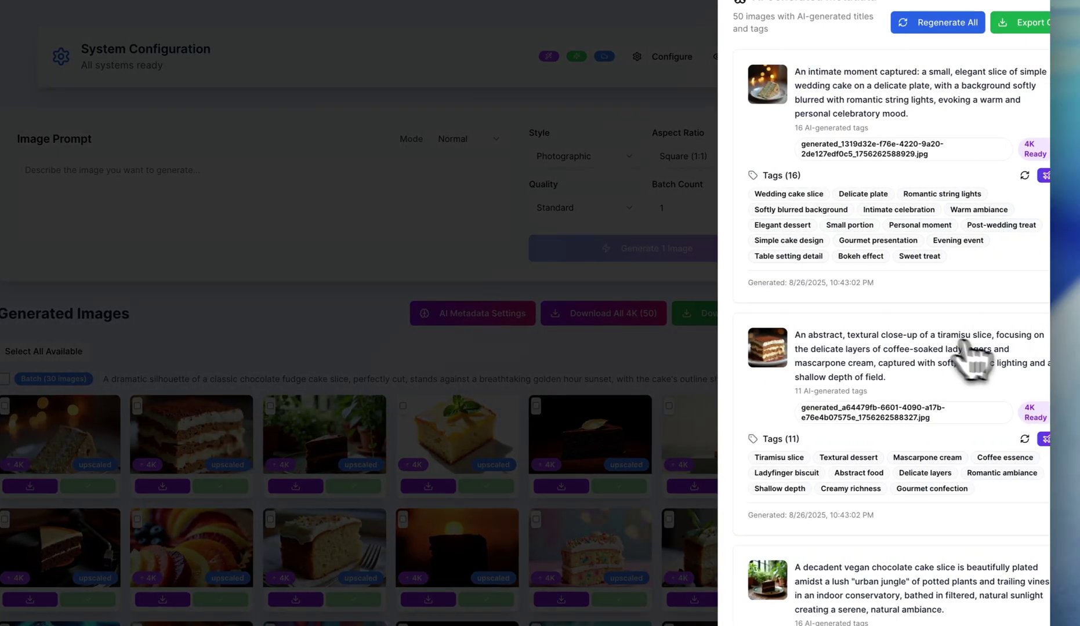
left_click(530, 243)
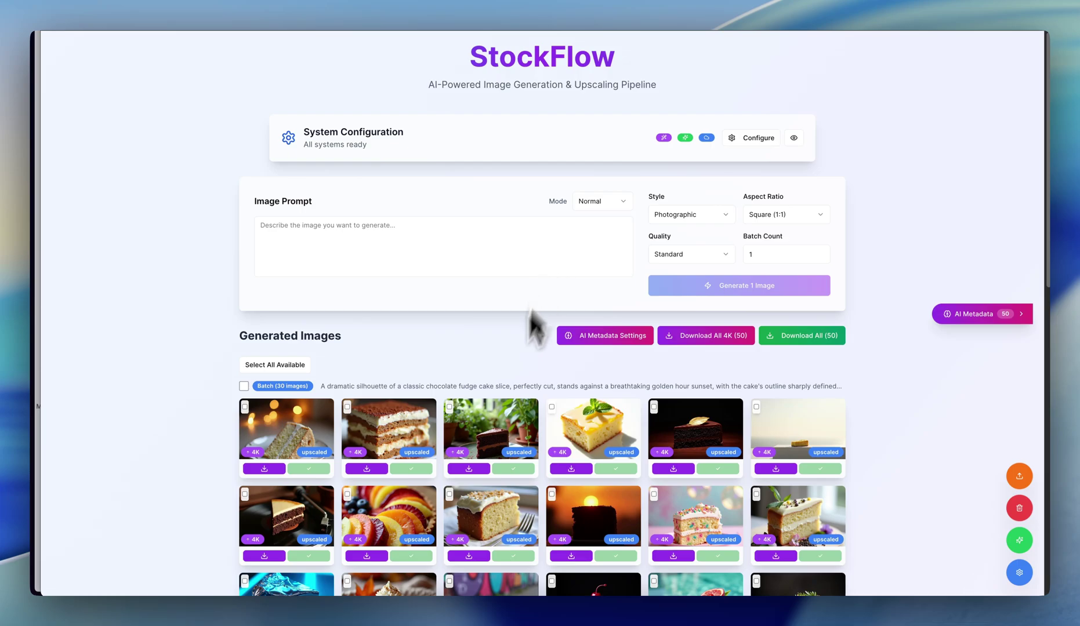
- Download the 4K version of the chocolate cake slice topped with a cherry and open the downloaded file
scroll(531, 325, "down", 7)
scroll(536, 197, "up", 2)
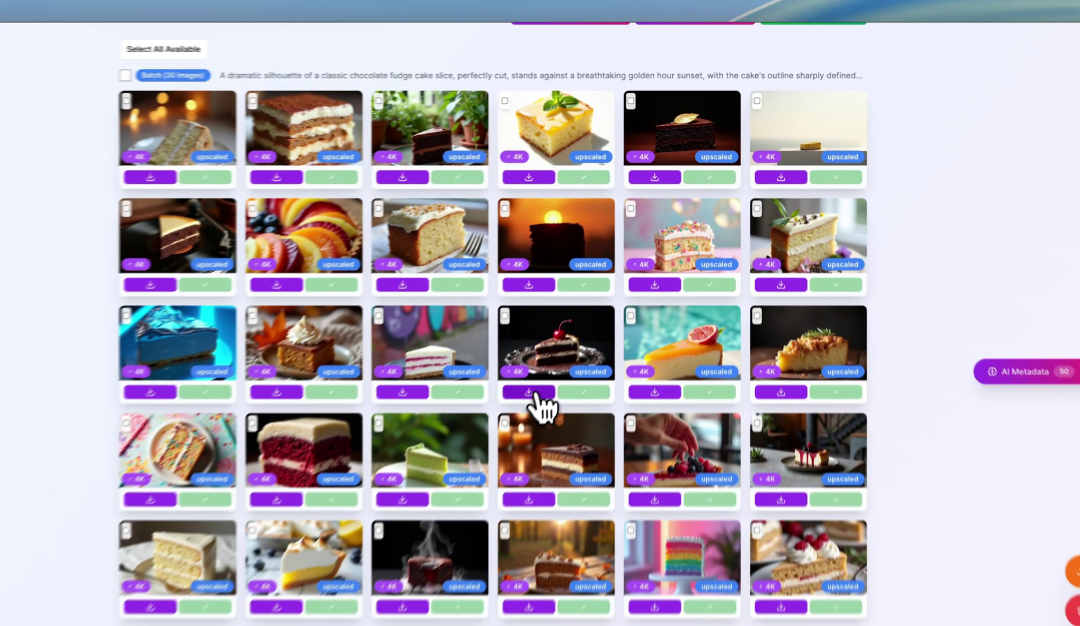
left_click(535, 394)
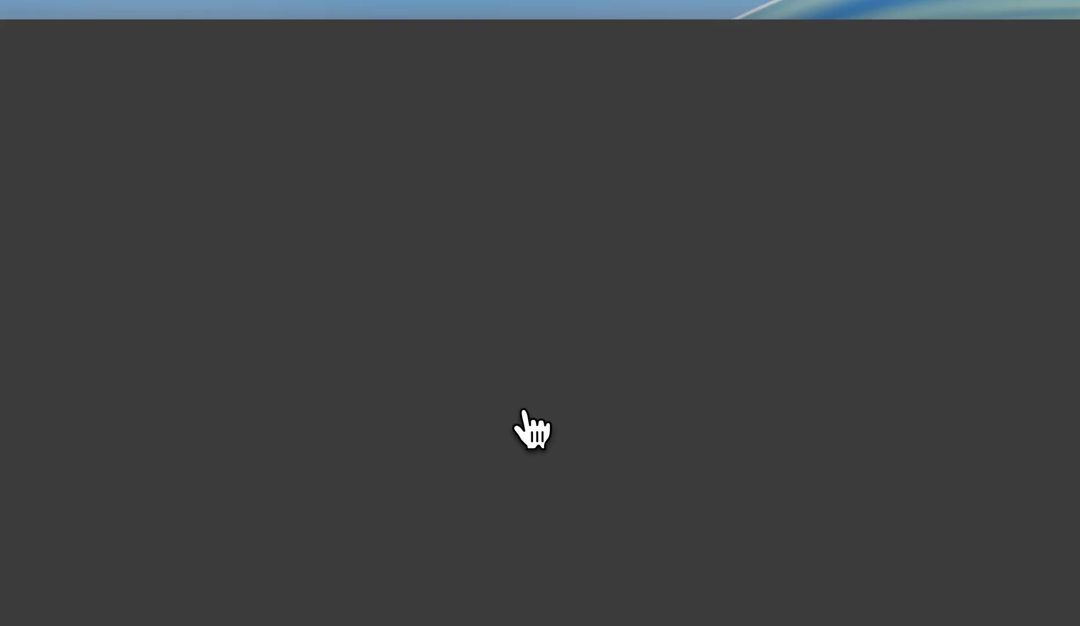
left_click(804, 72)
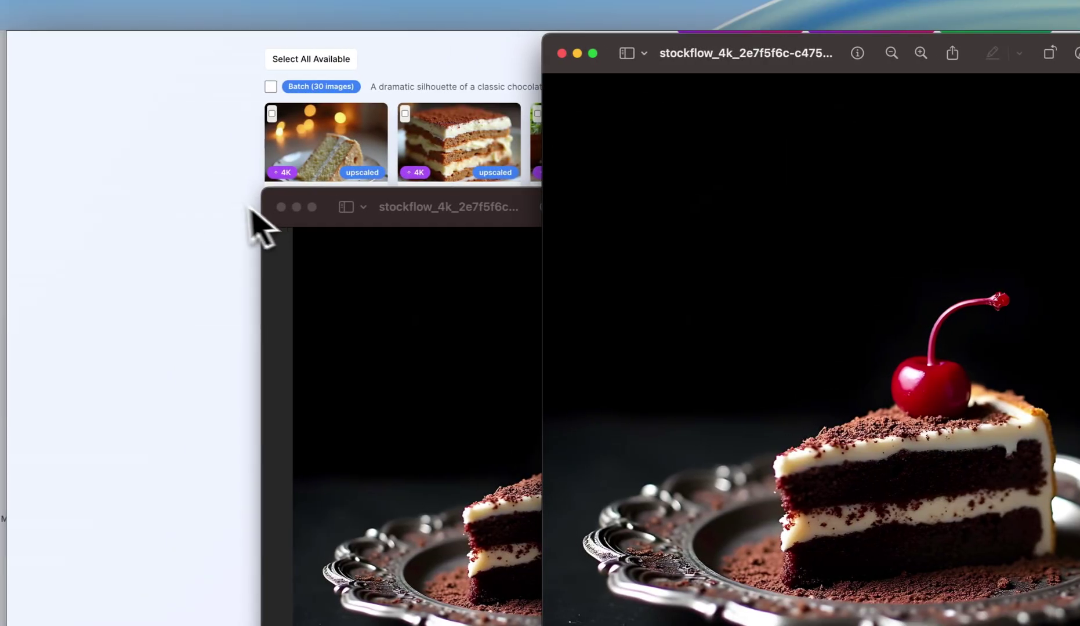
- Inspect the detail of the downloaded cherry cake image up close and return to the gallery
left_click(196, 213)
left_click(189, 207)
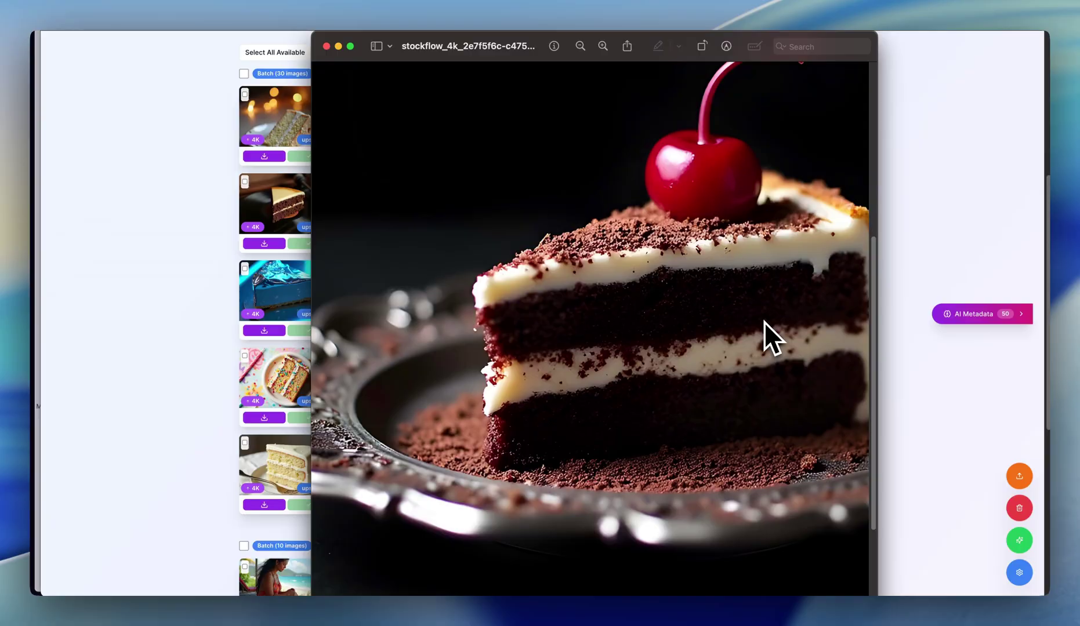
scroll(763, 323, "down", 3)
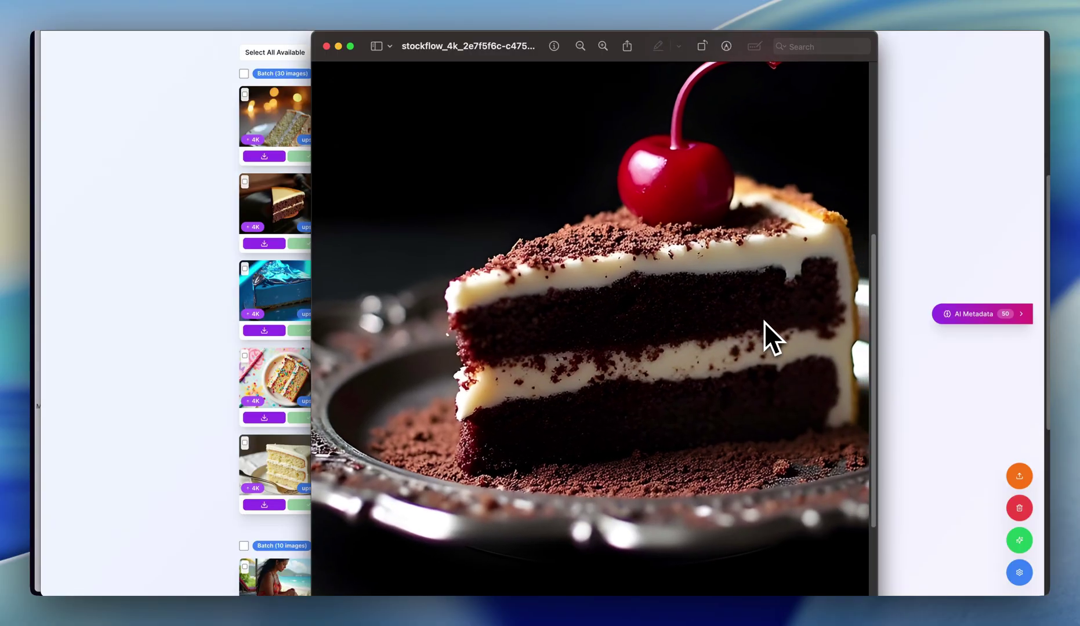
scroll(763, 323, "down", 3)
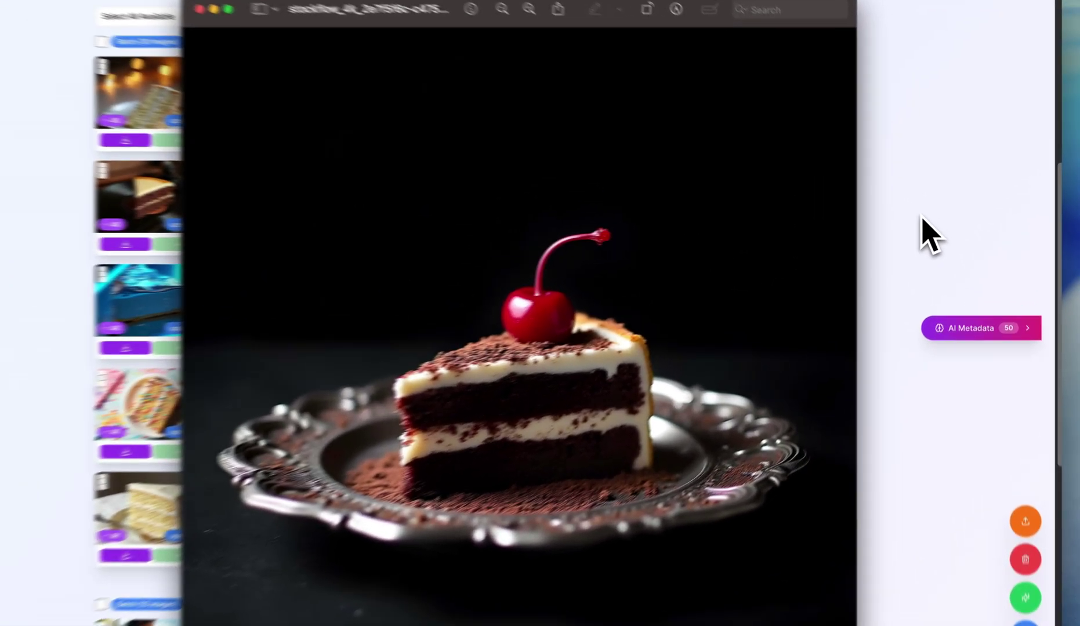
key("super+w")
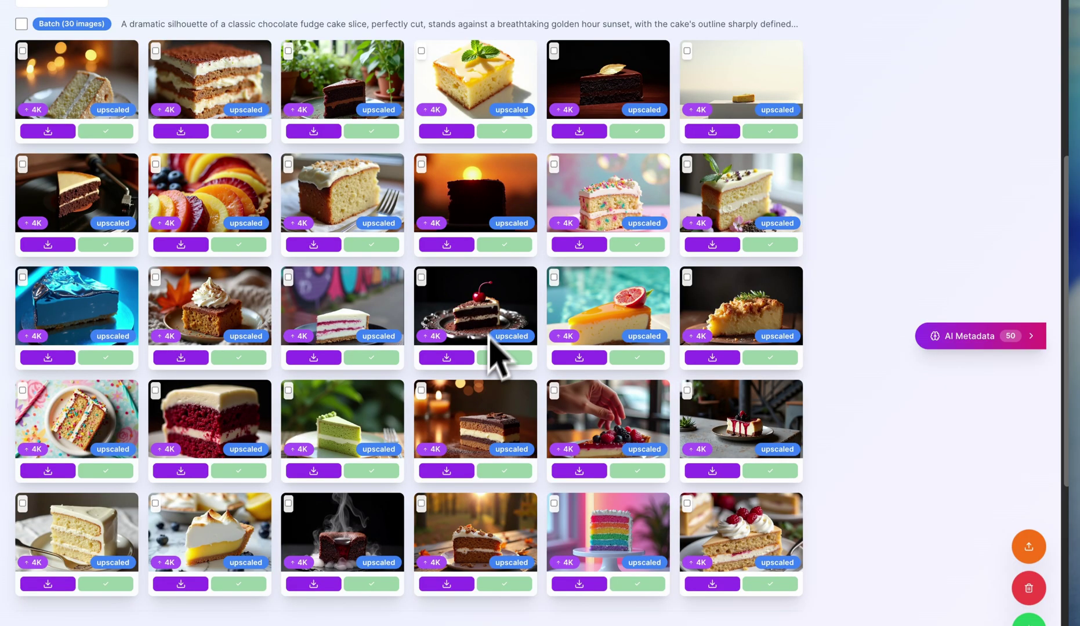
- Download the 4K image of the hand placing berries on the tart, view the file, and return to the gallery
left_click(579, 470)
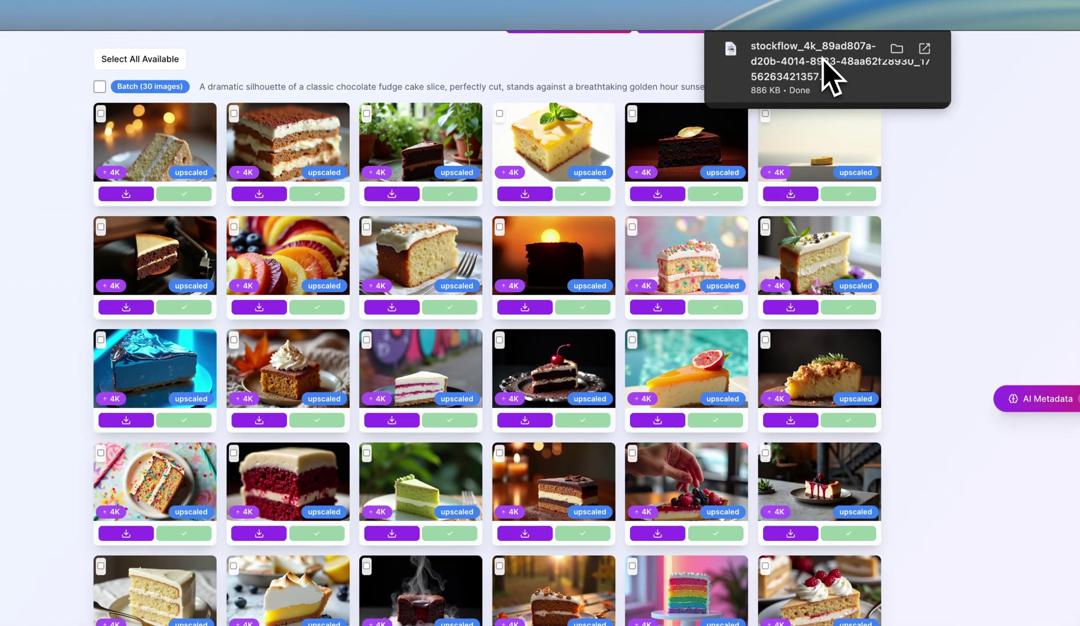
left_click(823, 63)
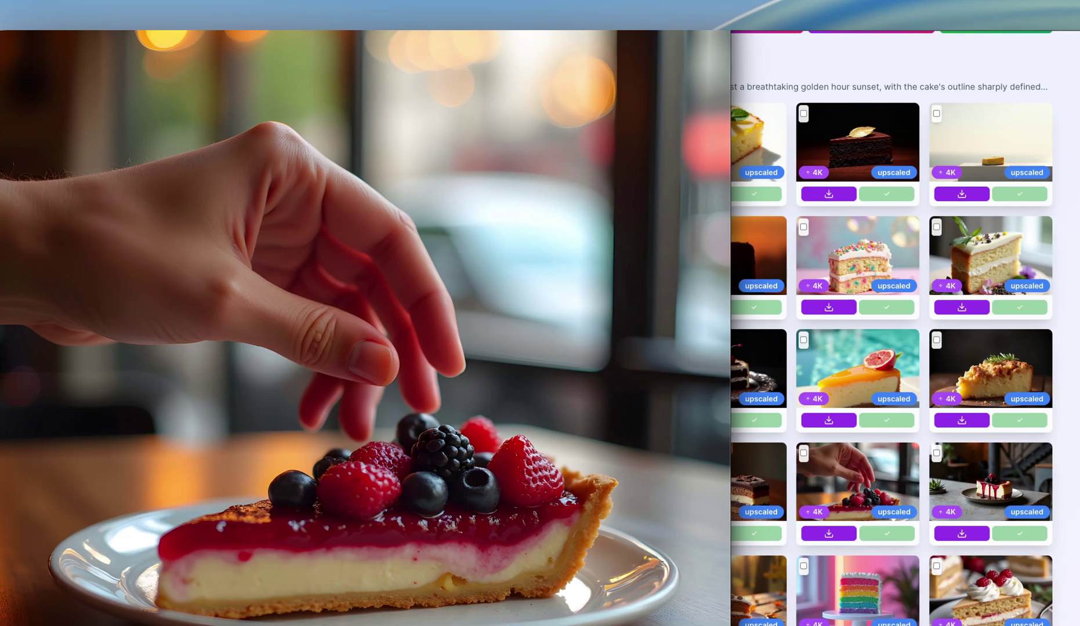
left_click_drag(246, 11, 561, 42)
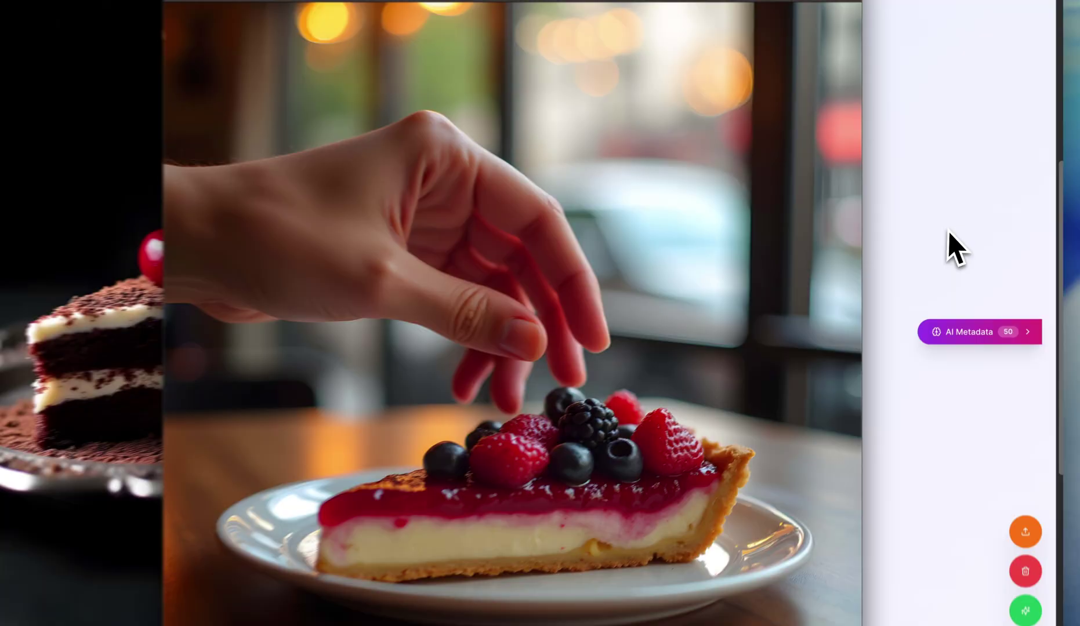
left_click(940, 254)
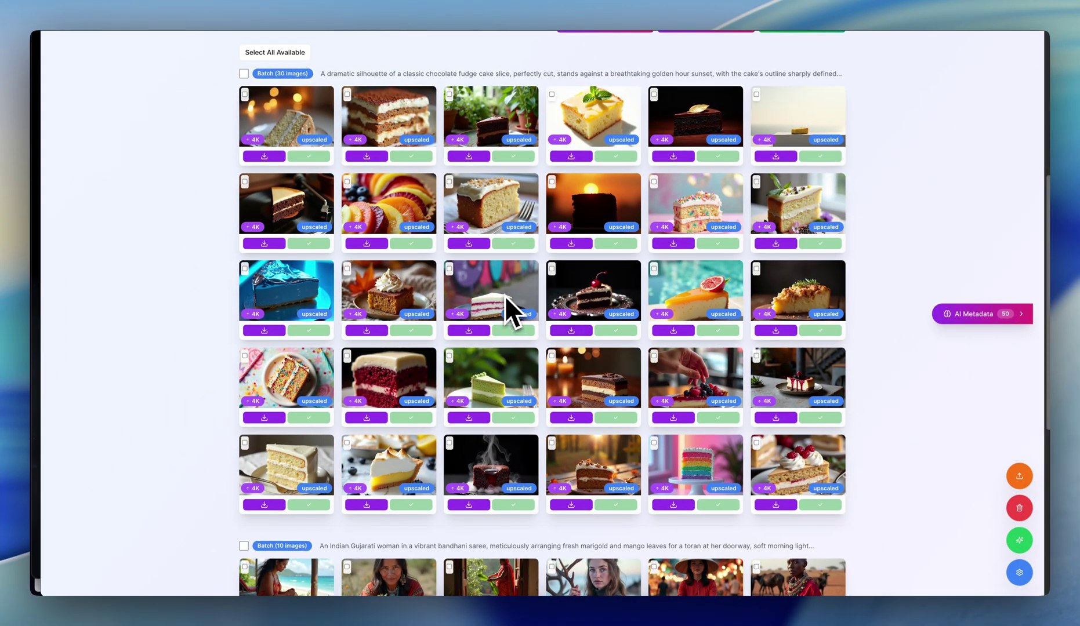
- Switch the image prompt mode to SuperNova and set the number of AI prompts to 30
scroll(505, 295, "up", 5)
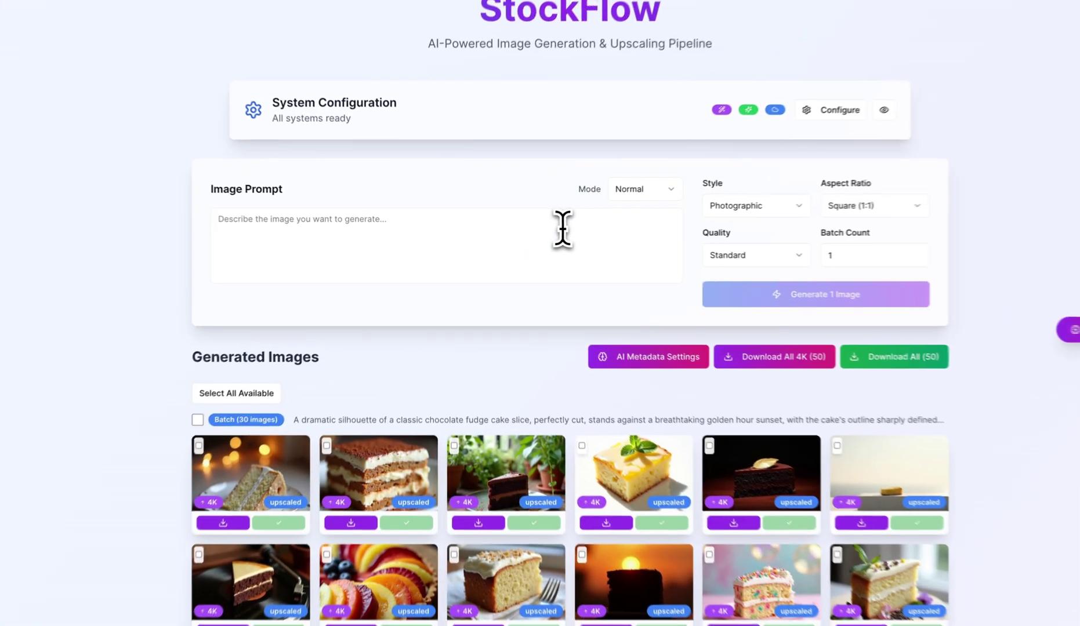
left_click(542, 235)
left_click(606, 202)
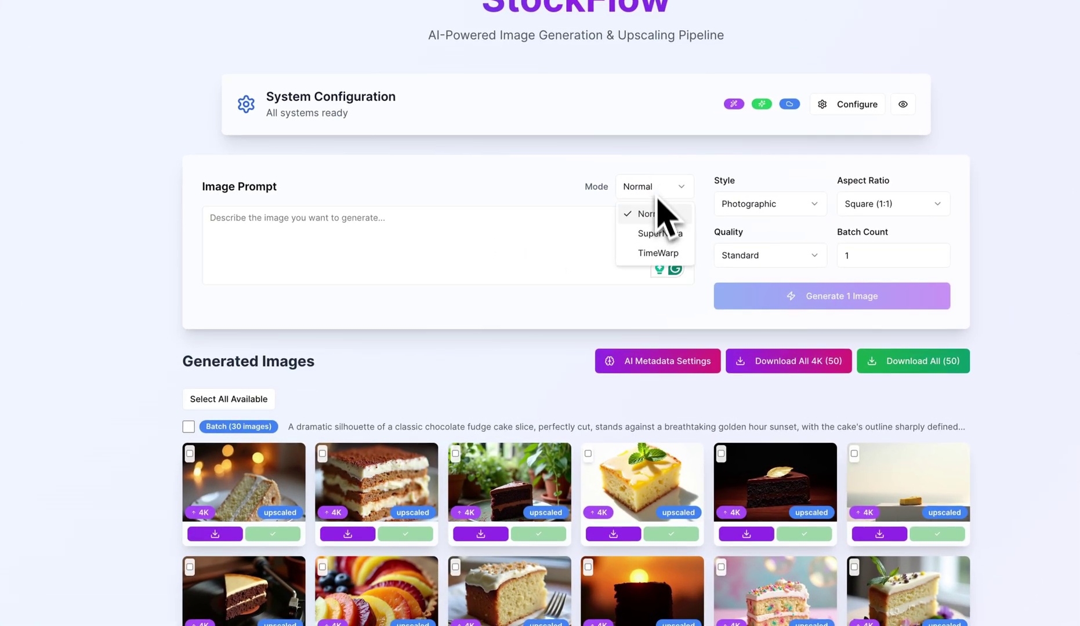
left_click(667, 235)
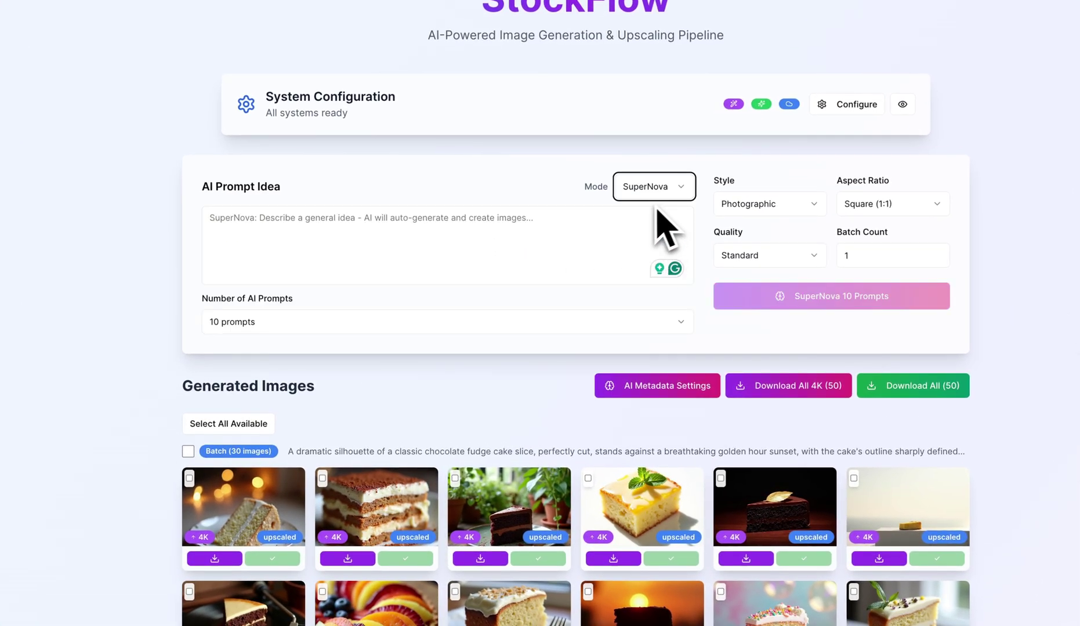
left_click(564, 211)
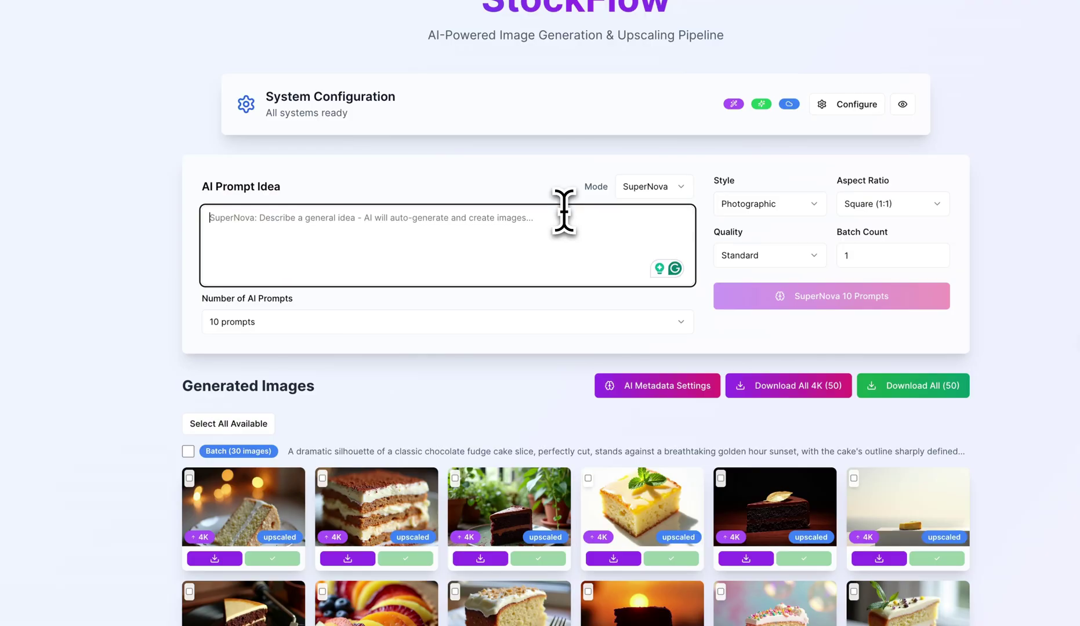
left_click(540, 322)
left_click(328, 409)
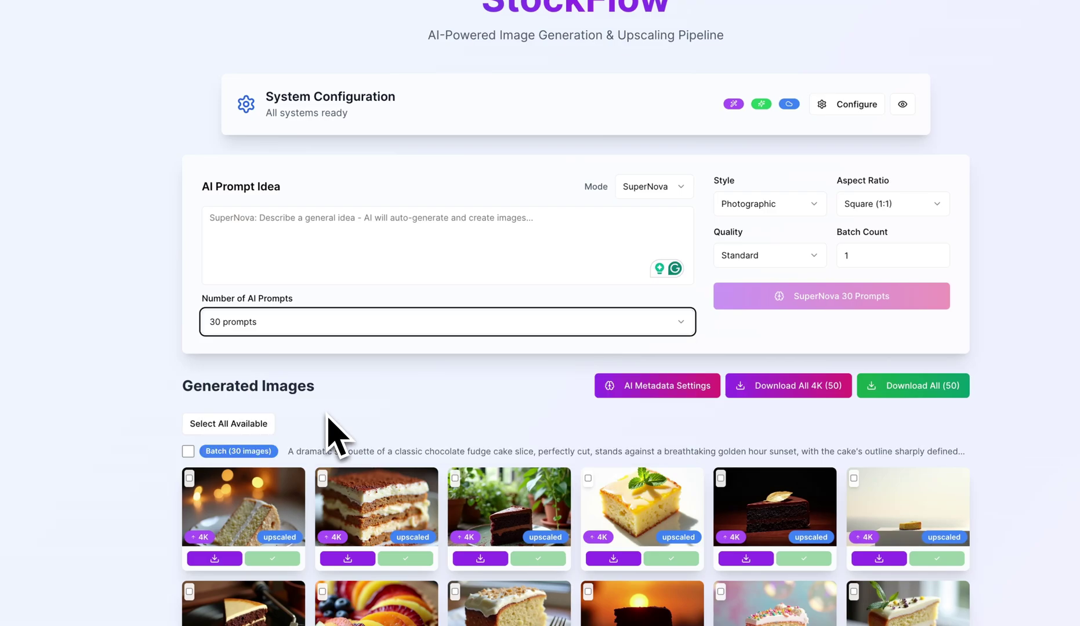
- Enter the AI prompt idea "realistic photos cenimatic backgrouns : cement greenry etc... Abstract backgrounds, neon lights in various shapes square circle rectangle.... etc...."
left_click(430, 241)
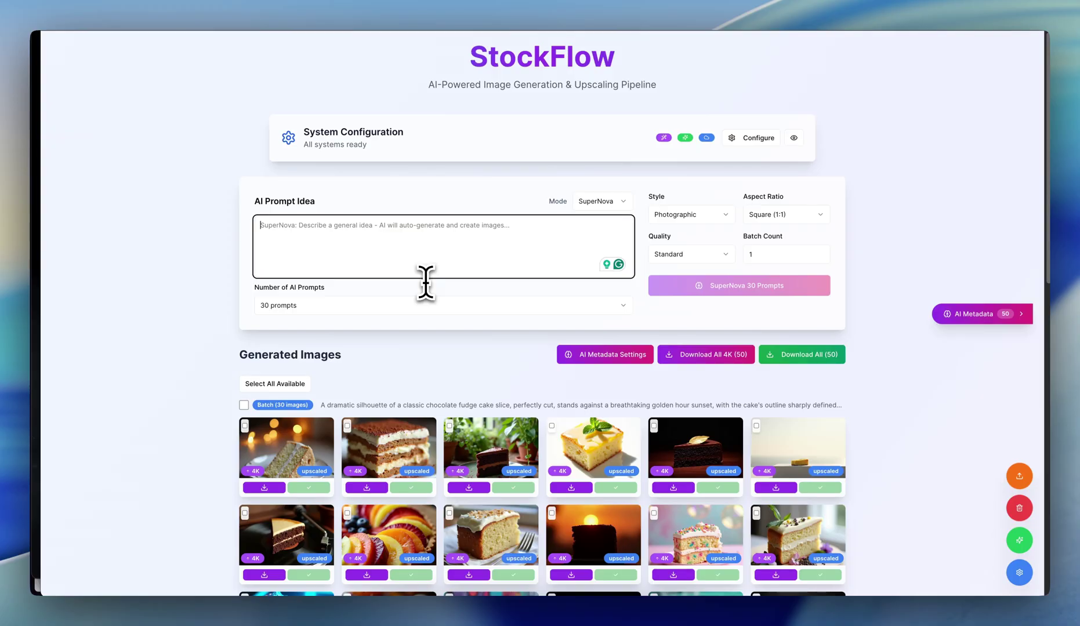
type("realistic ")
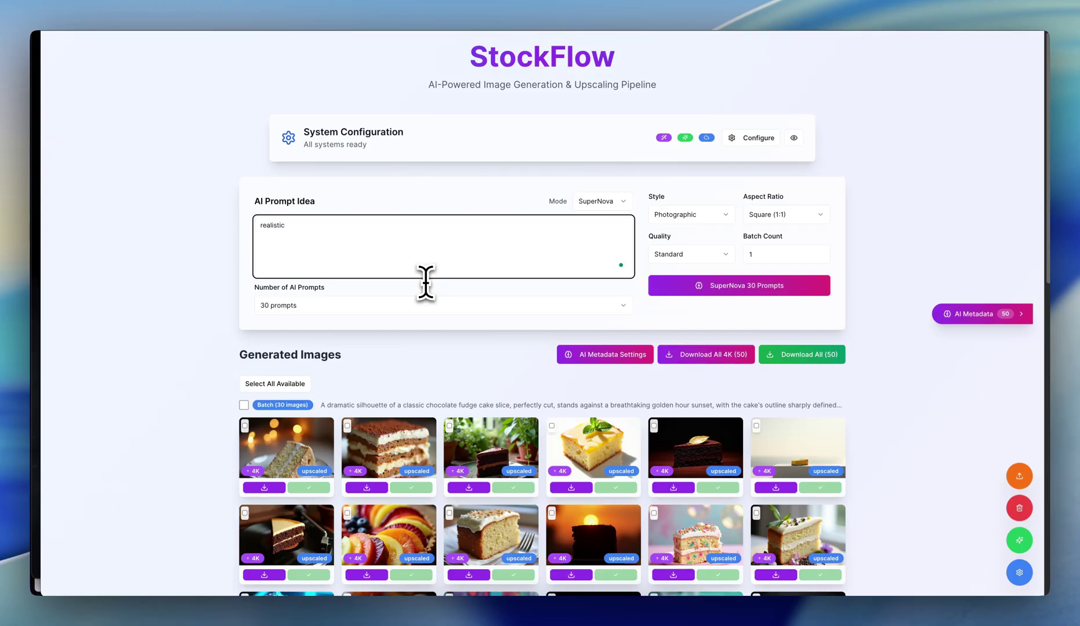
type("photos cenimatic backgrouns ")
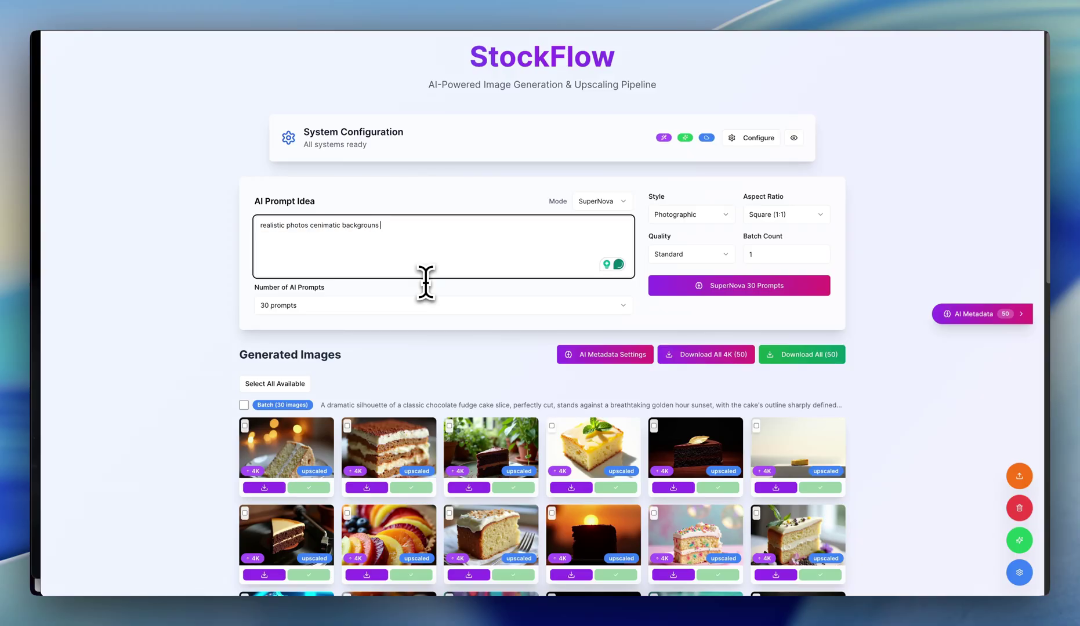
type(": cement greenry etc... Abs")
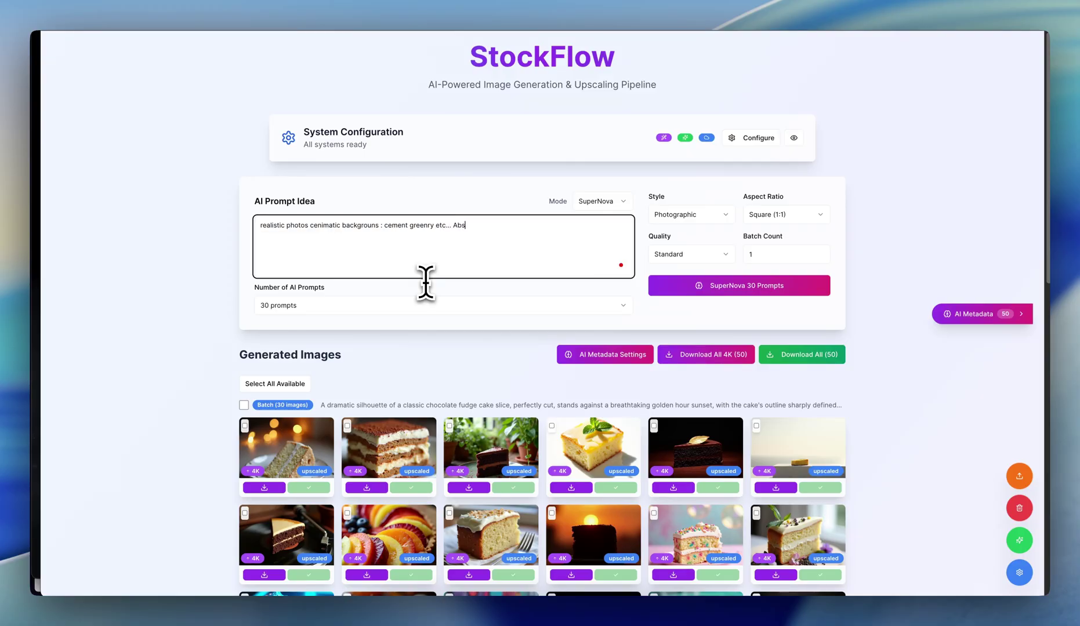
type("tract backgrounds, n")
type("eon lights in various shapes")
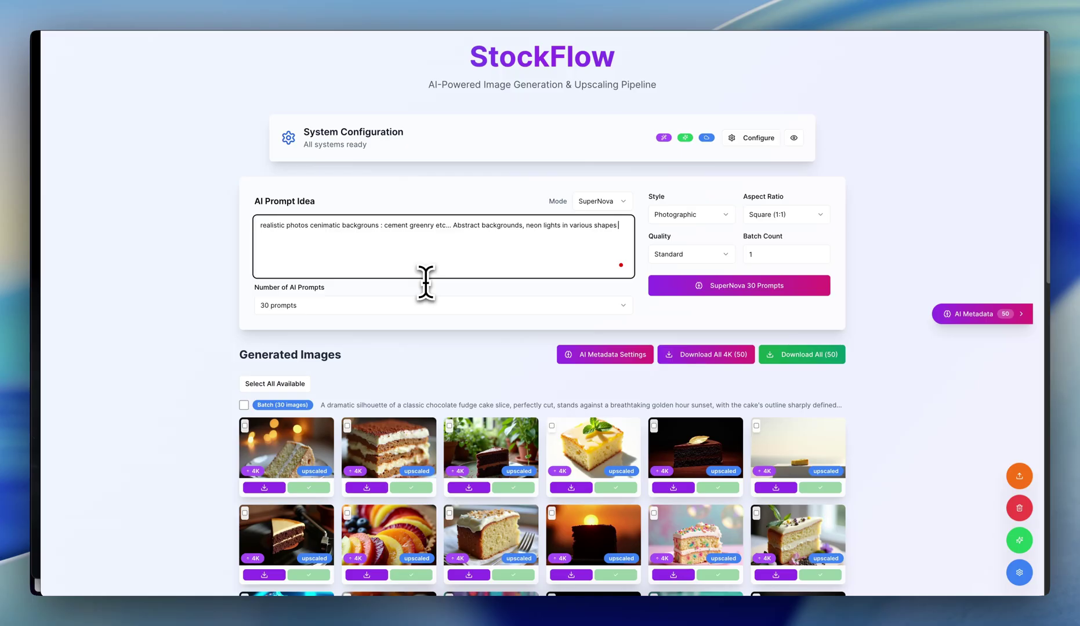
type(" square circle rectangle.... etc....")
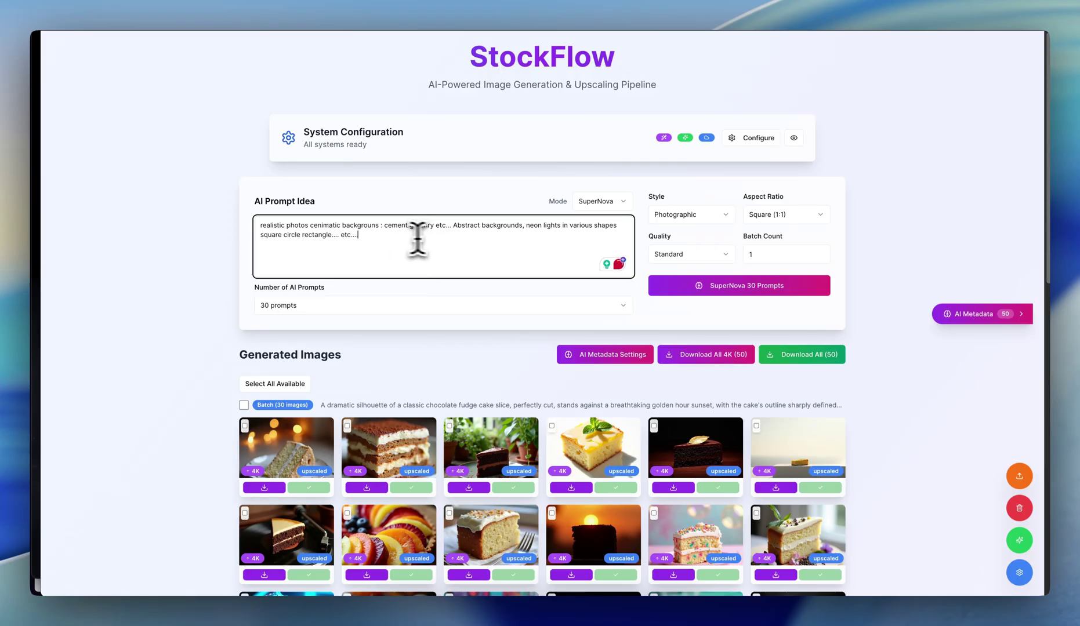
- Start the SuperNova generation of 30 AI prompts from the entered idea
mouse_move(438, 227)
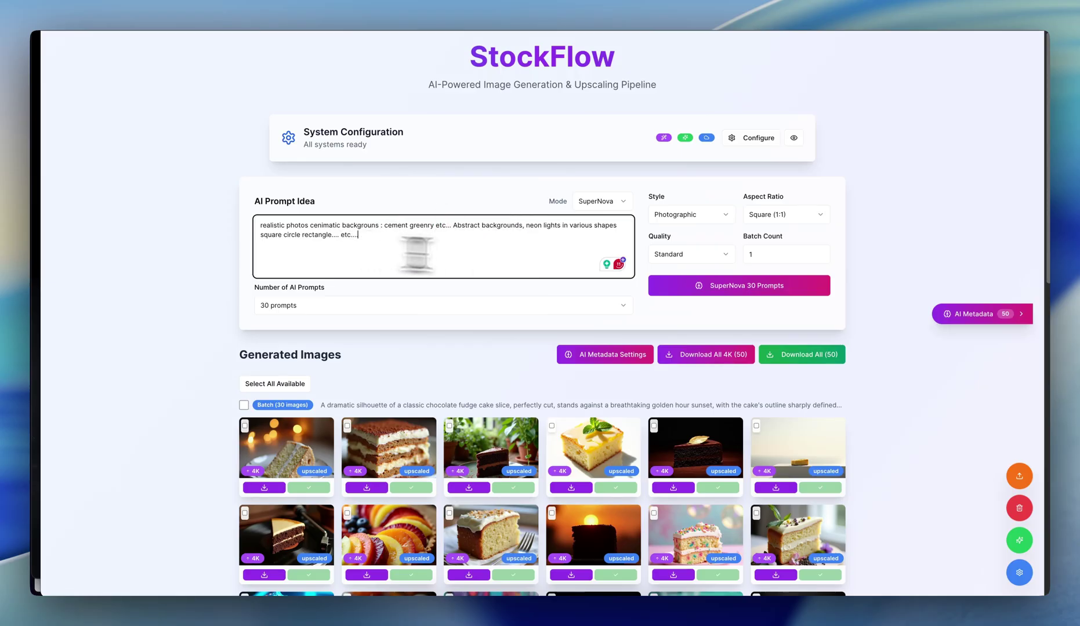
left_click(713, 287)
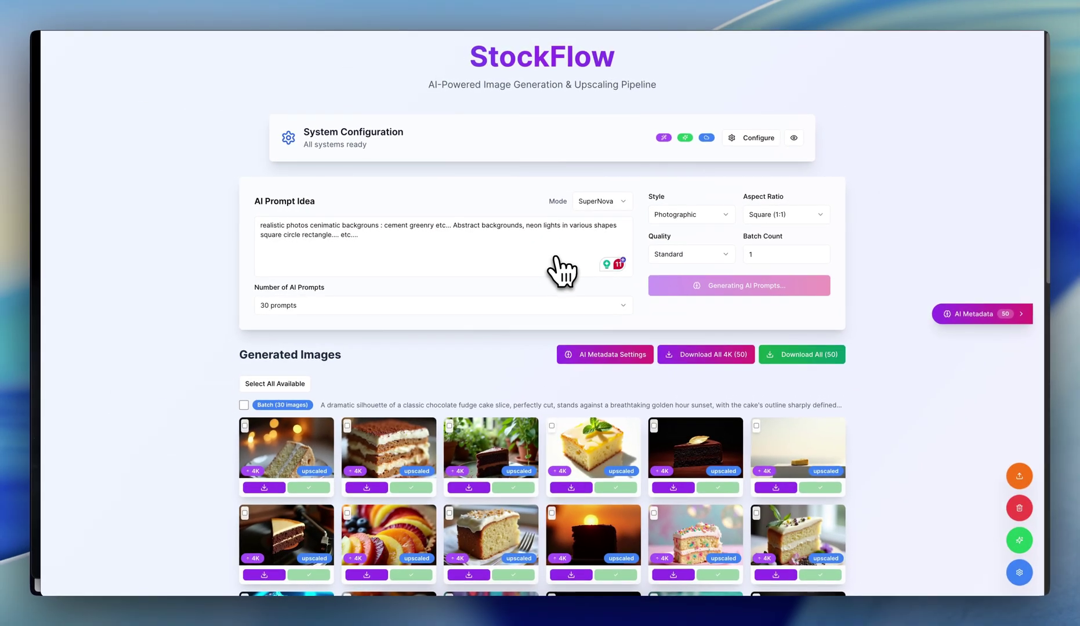
scroll(603, 313, "down", 1)
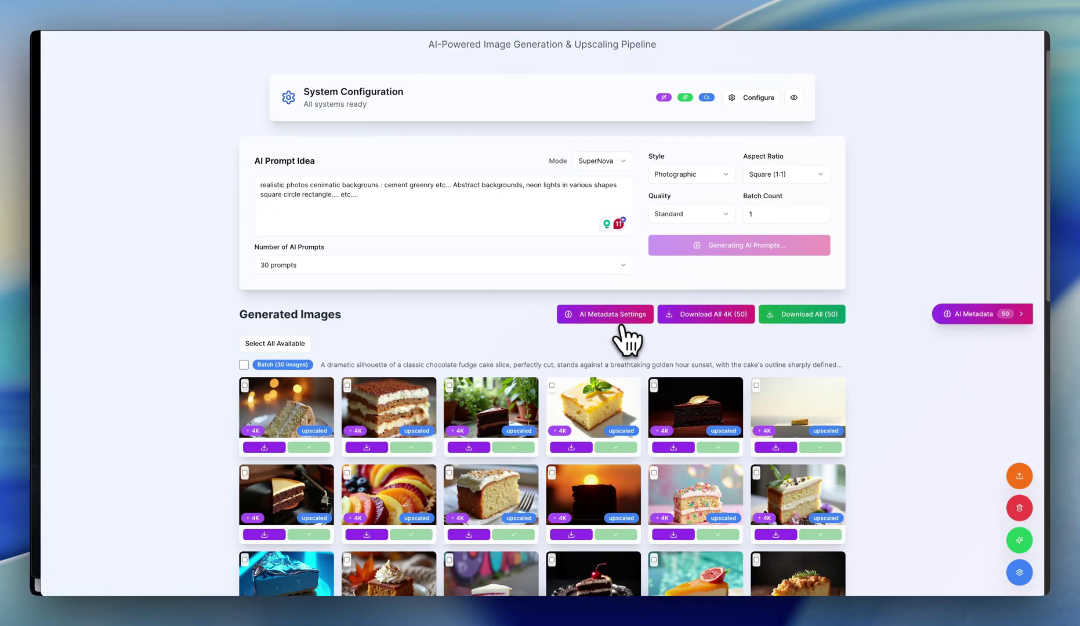
- Examine the newly generated batch of 30 cinematic and abstract background images and compare it with the prompt idea
scroll(565, 217, "up", 1)
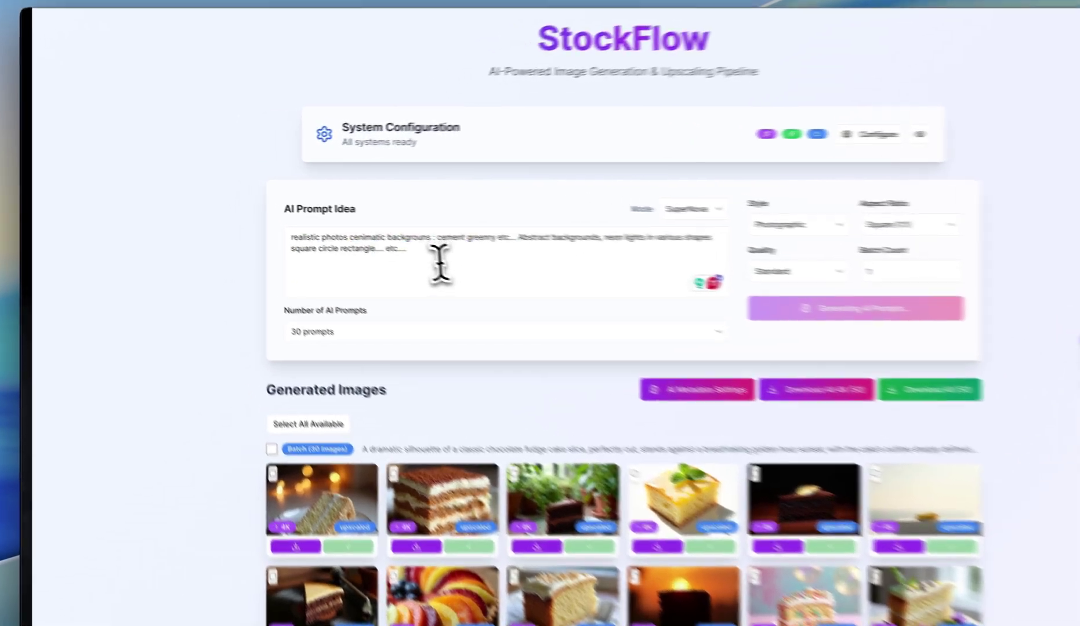
left_click(391, 246)
mouse_move(378, 245)
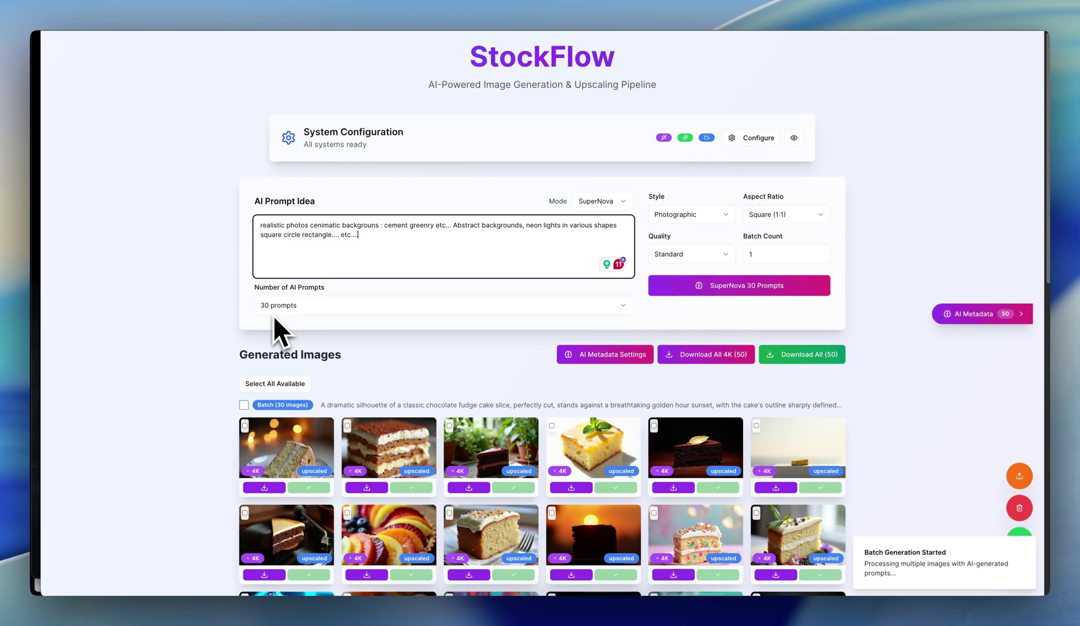
scroll(273, 316, "down", 2)
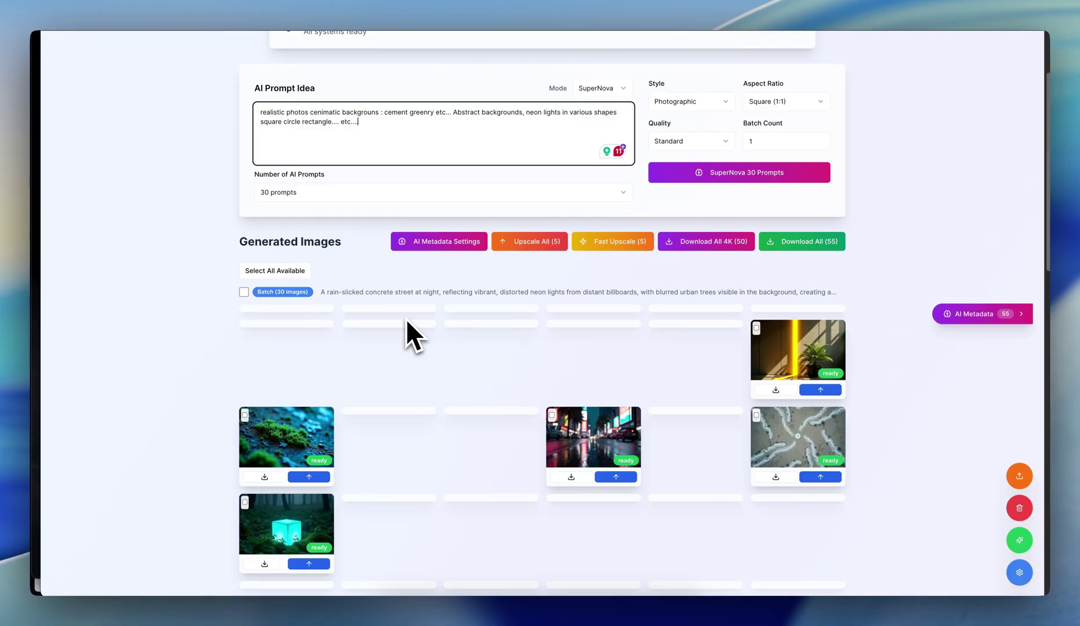
scroll(482, 344, "down", 2)
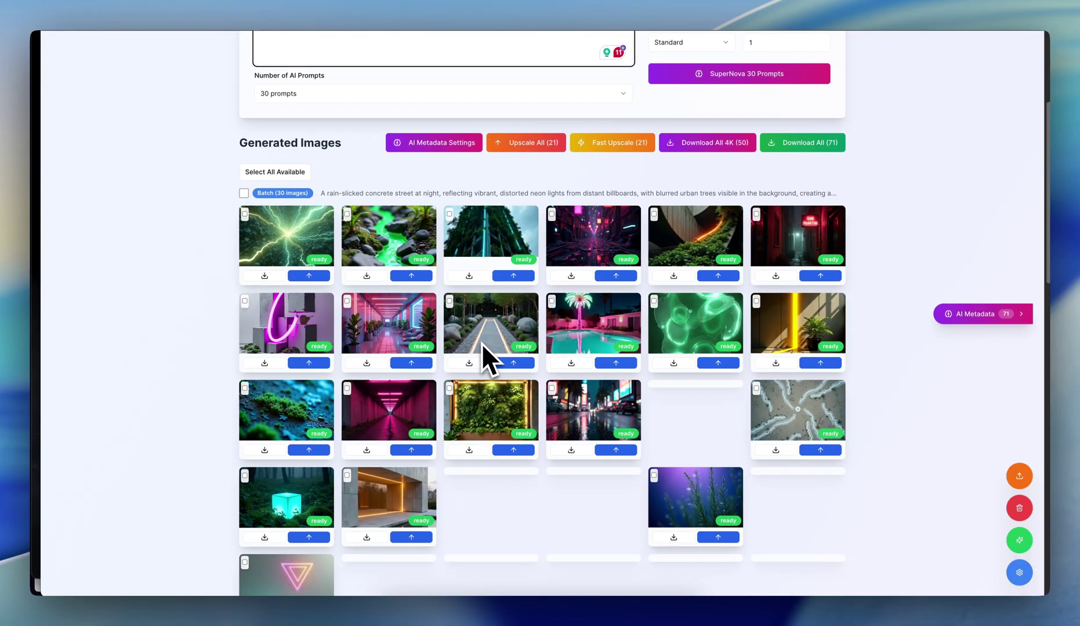
scroll(482, 343, "down", 3)
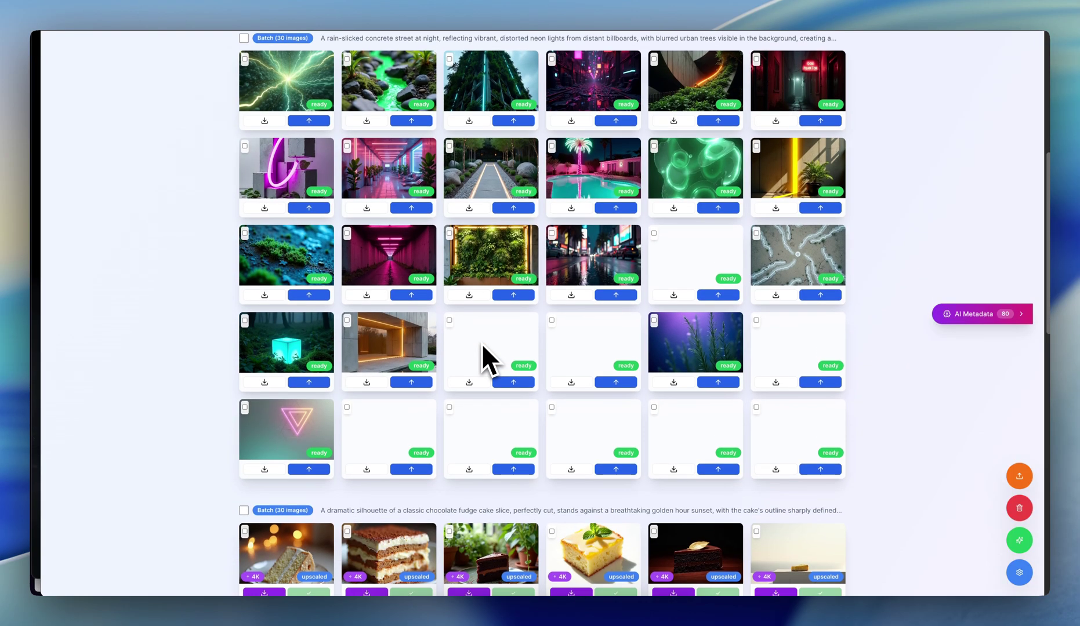
scroll(471, 280, "up", 1)
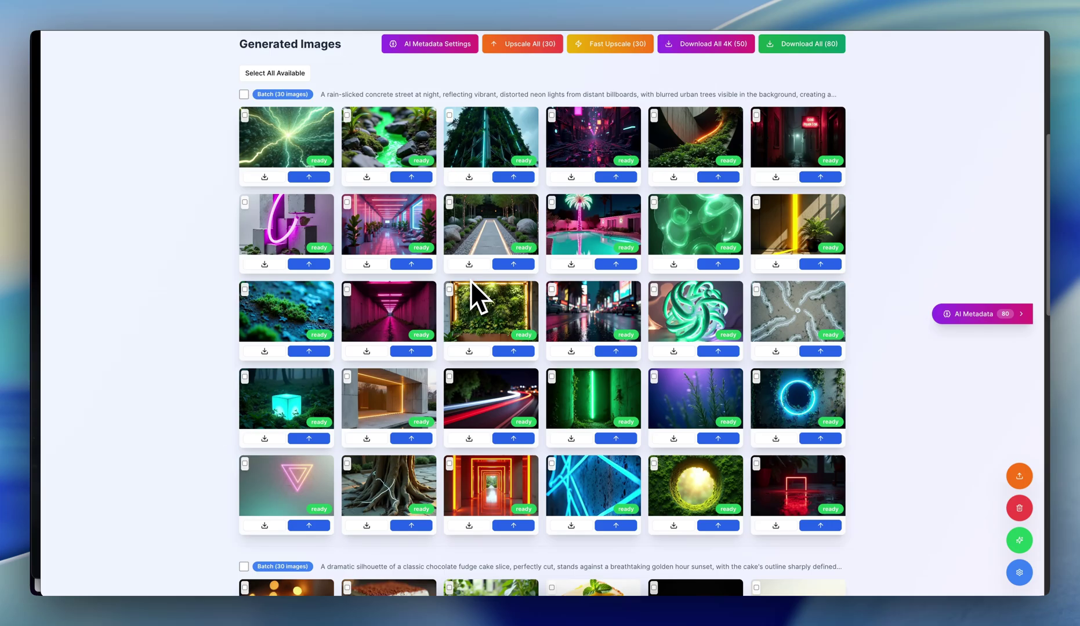
scroll(471, 281, "up", 5)
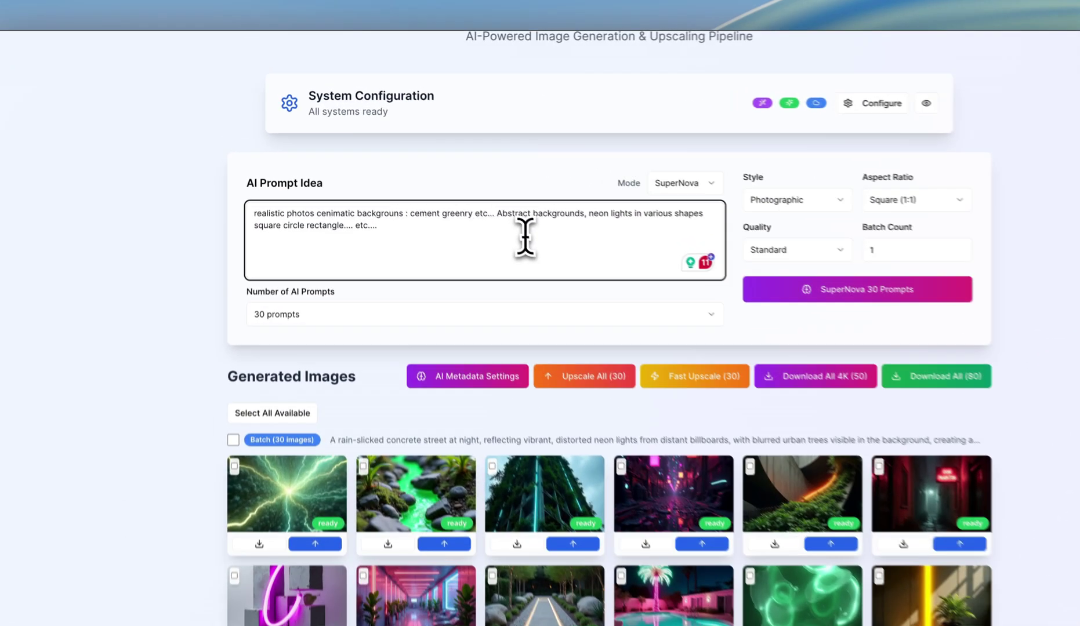
left_click_drag(525, 236, 219, 199)
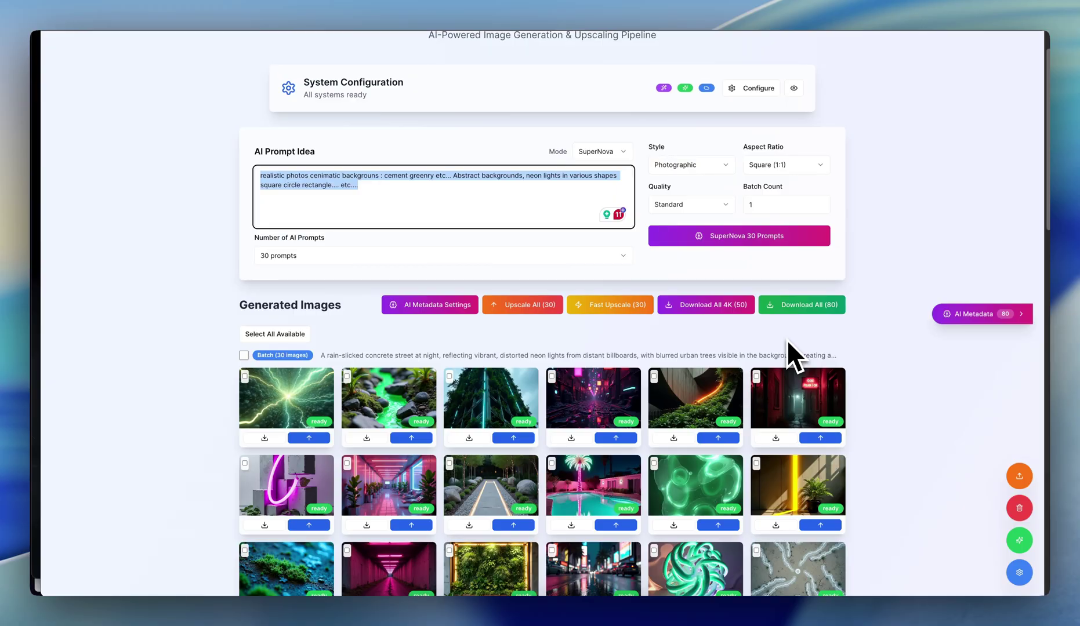
scroll(787, 342, "down", 6)
scroll(788, 342, "up", 3)
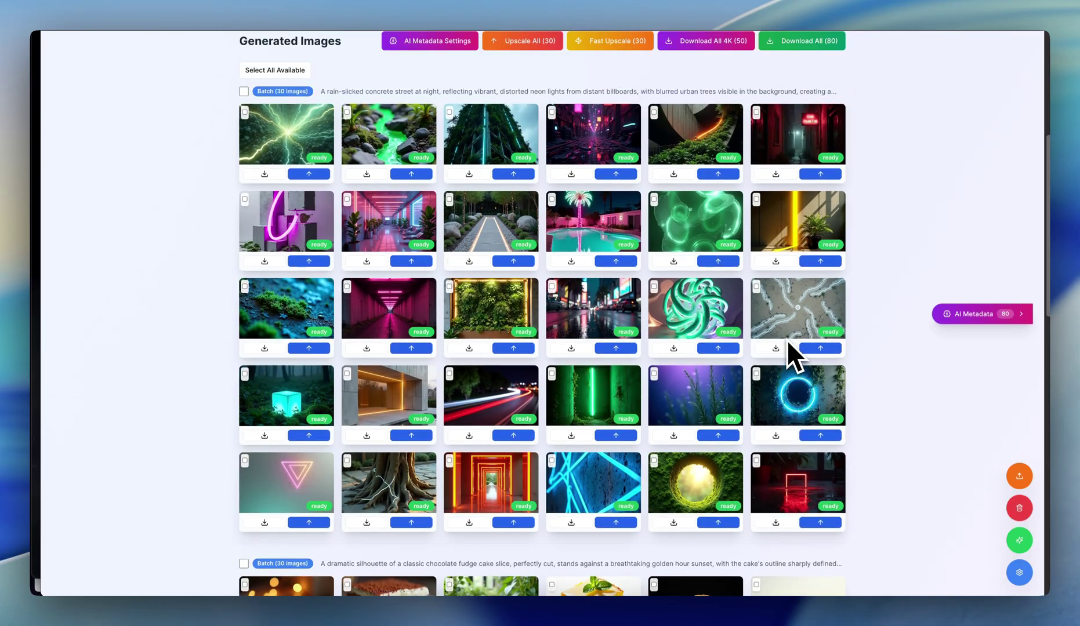
scroll(787, 340, "down", 1)
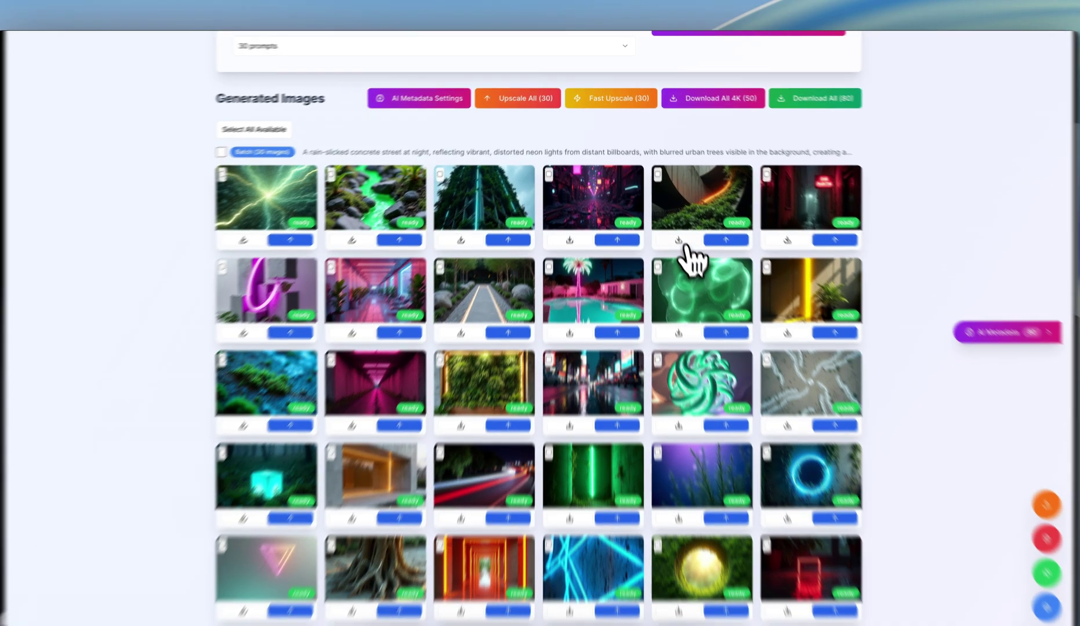
- Download the image of the curved concrete wall with orange neon and greenery, open the file, and shrink and reposition its window
left_click(673, 226)
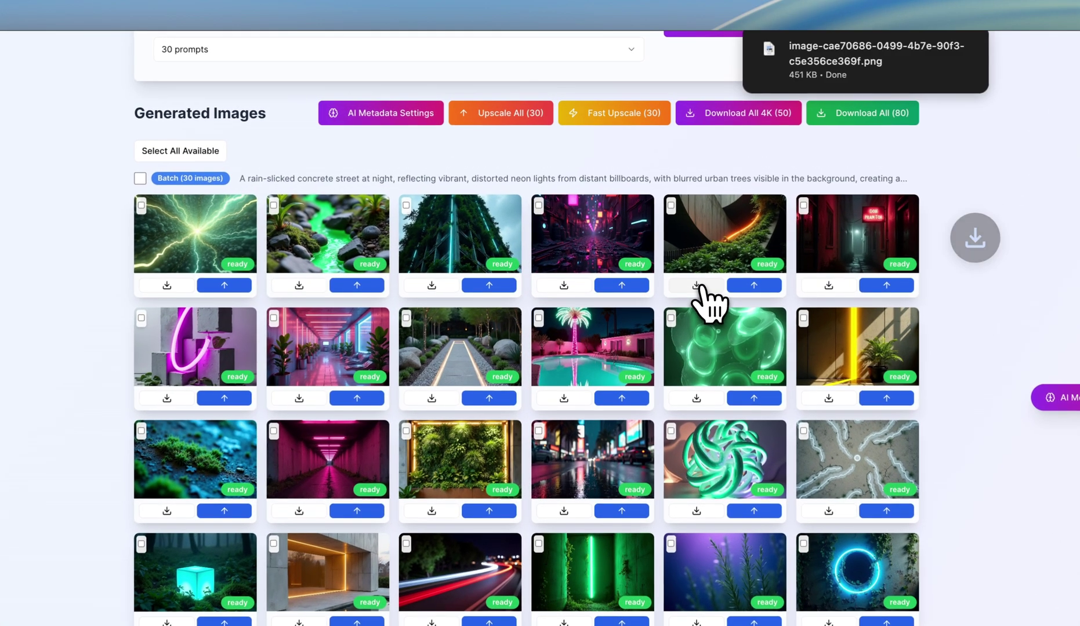
left_click(813, 65)
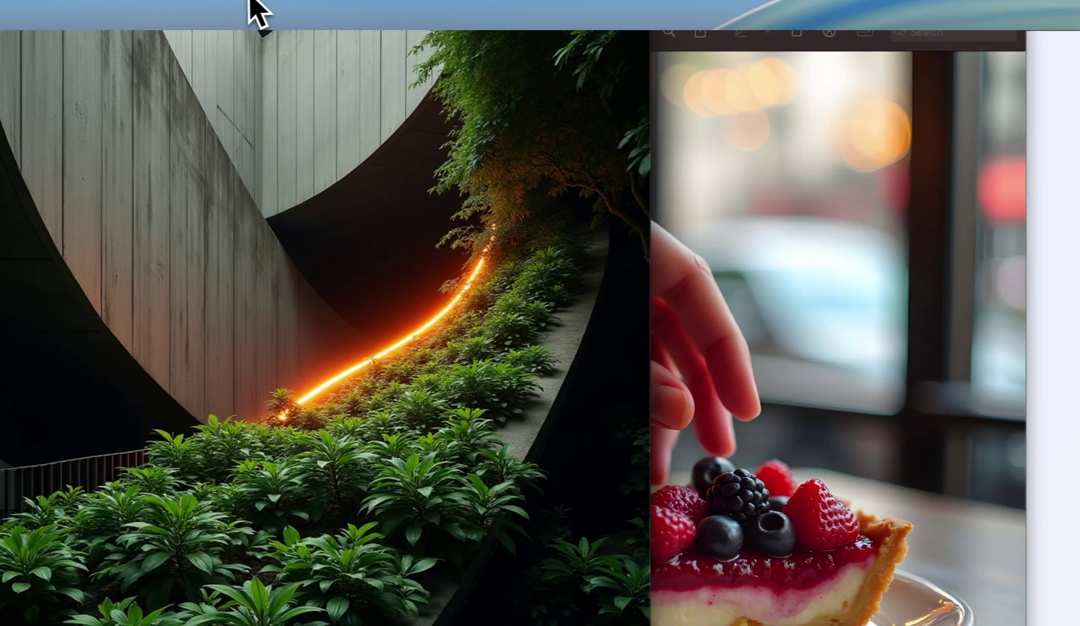
left_click_drag(258, 11, 547, 70)
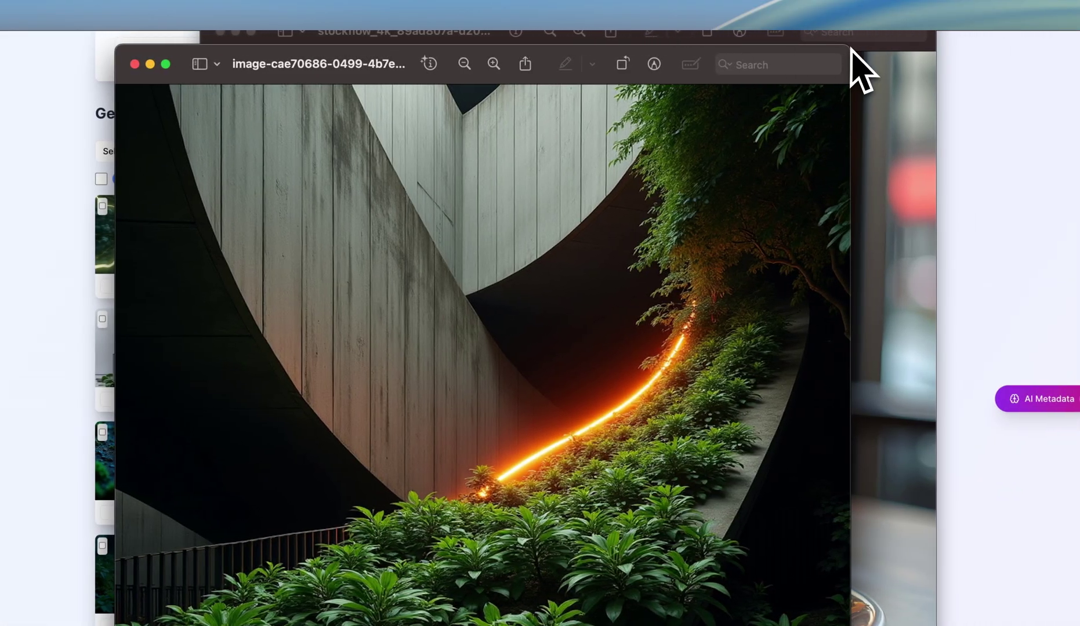
left_click_drag(946, 48, 756, 281)
left_click_drag(354, 305, 519, 111)
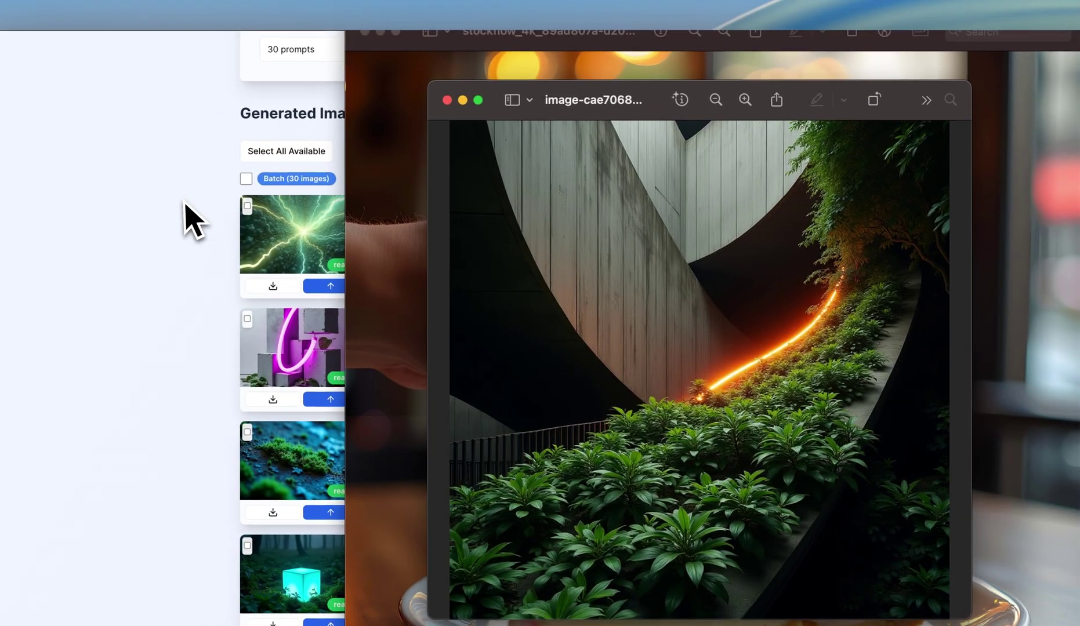
- Return to the gallery, download the green lightning energy image, and open the file for viewing
left_click(85, 208)
left_click(276, 287)
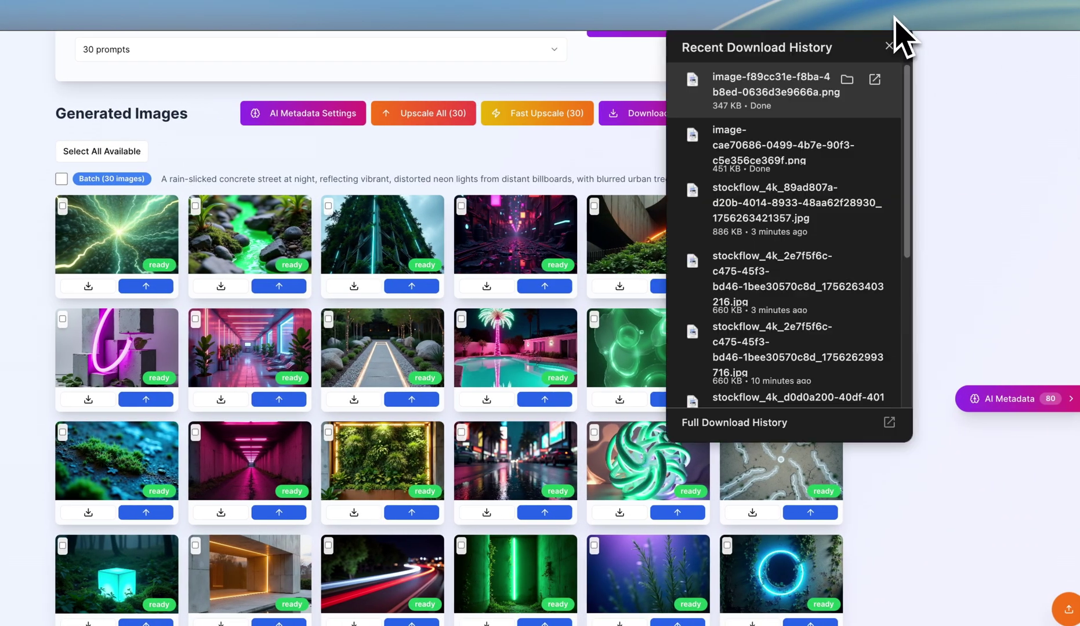
left_click(719, 101)
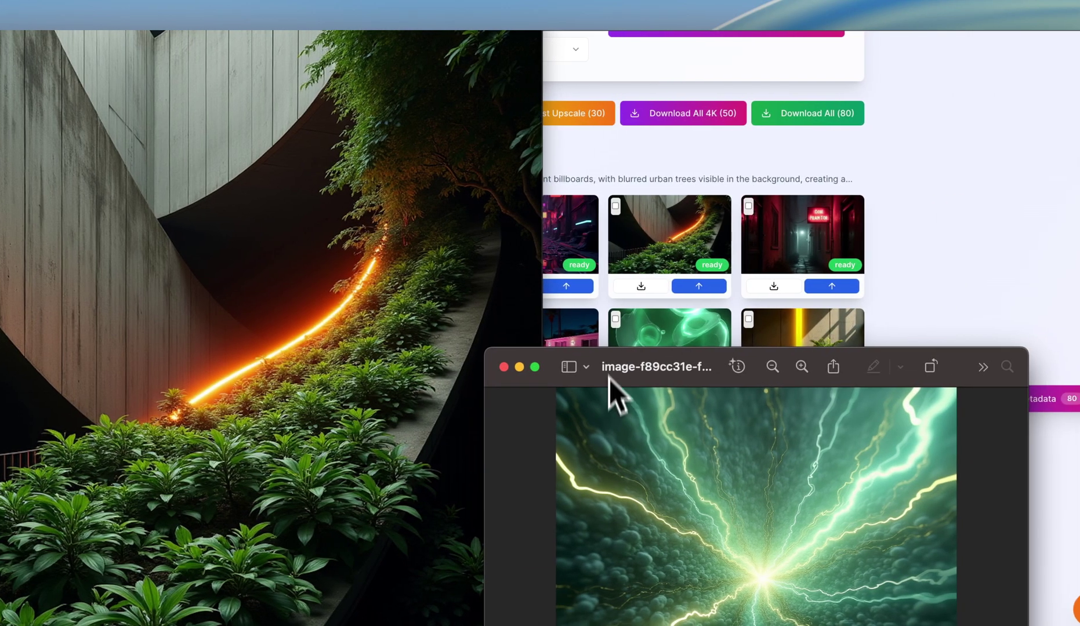
left_click_drag(614, 382, 604, 144)
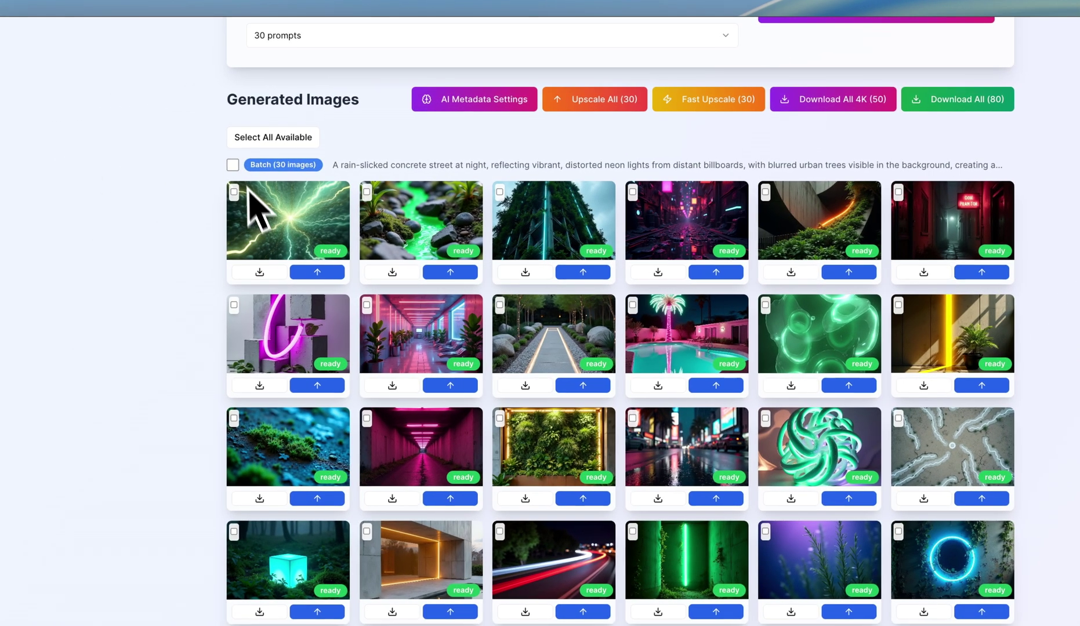
- Select the whole new batch of 30 images, upscale the selection, and look through the AI-generated metadata
left_click(51, 178)
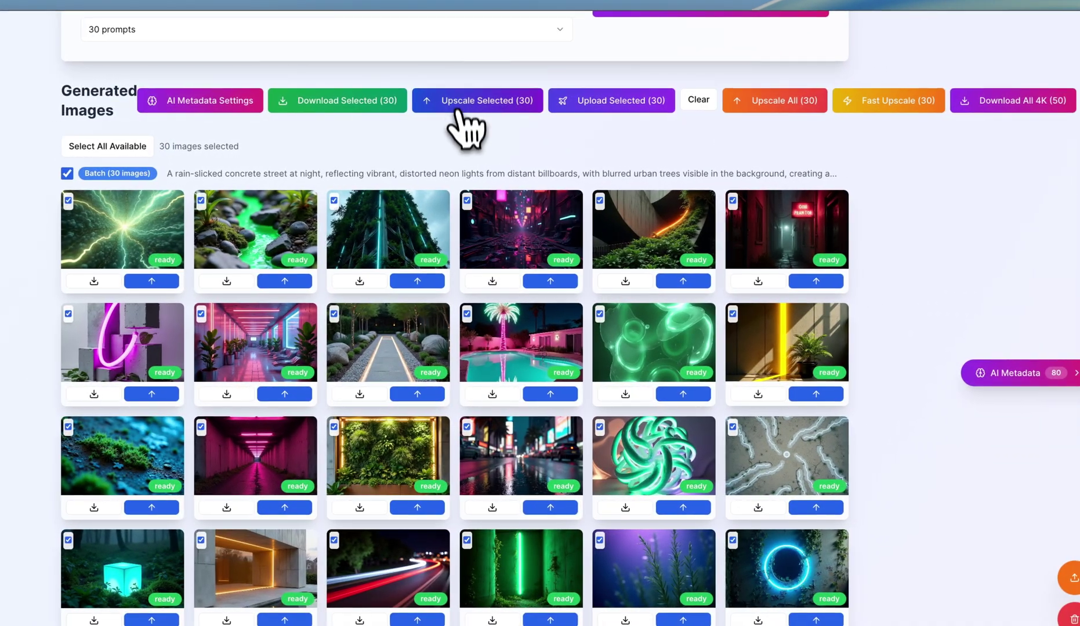
left_click(633, 111)
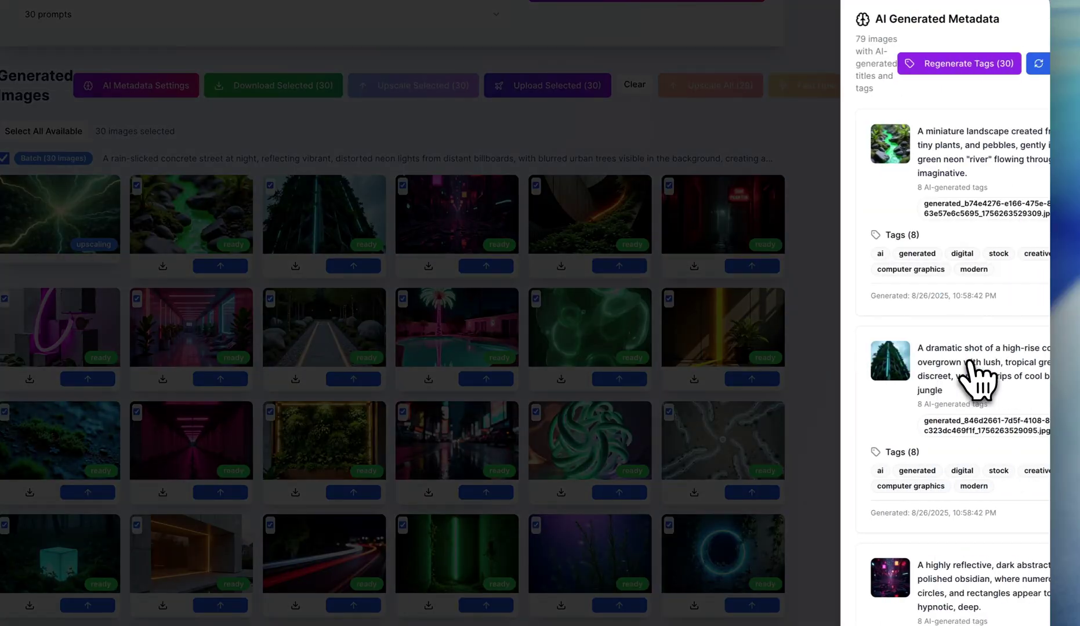
left_click(968, 356)
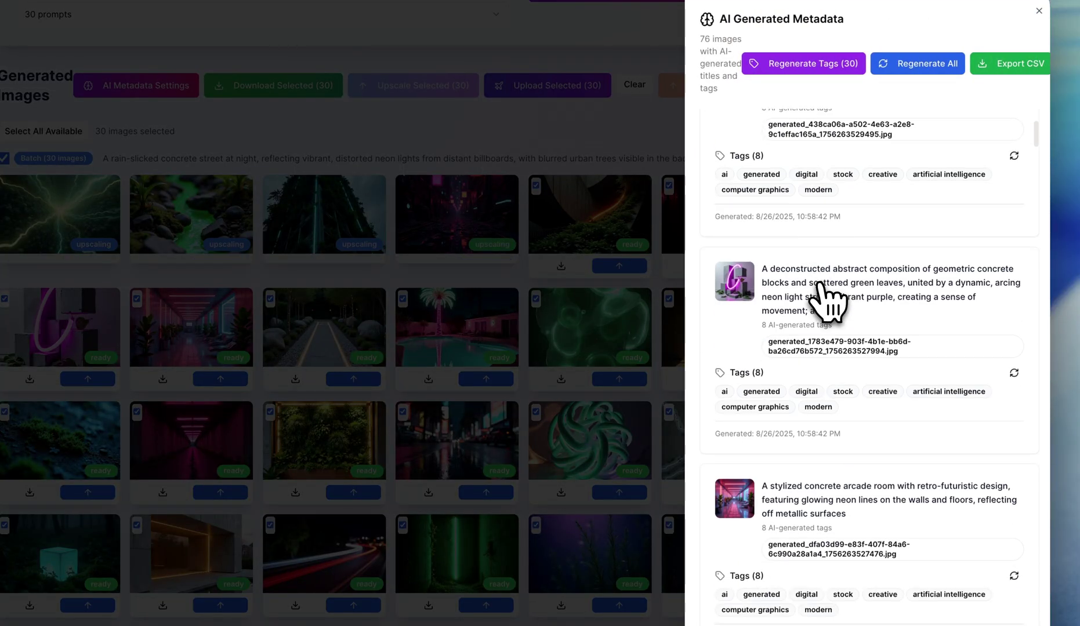
left_click(622, 161)
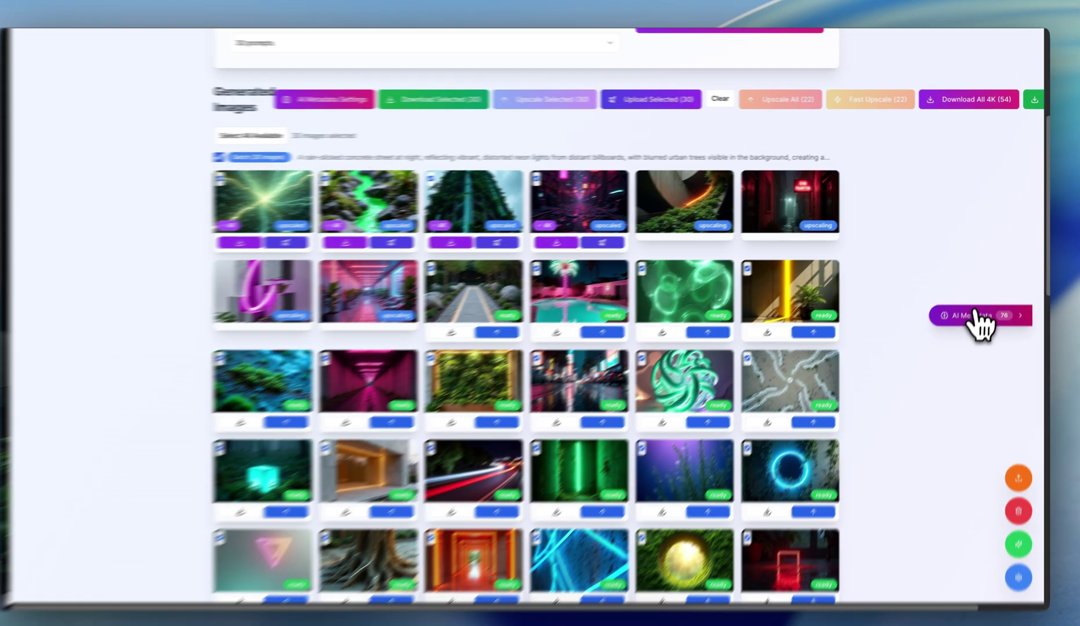
- Regenerate the AI metadata tags for the 30 selected images, review the entries, and return to the gallery
left_click(979, 309)
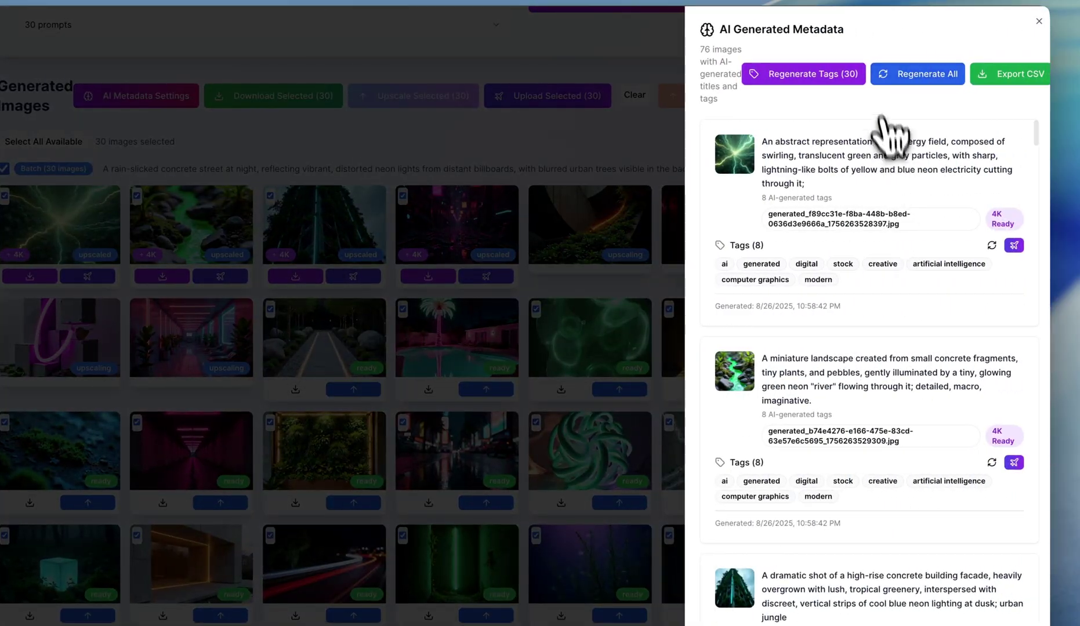
left_click(787, 78)
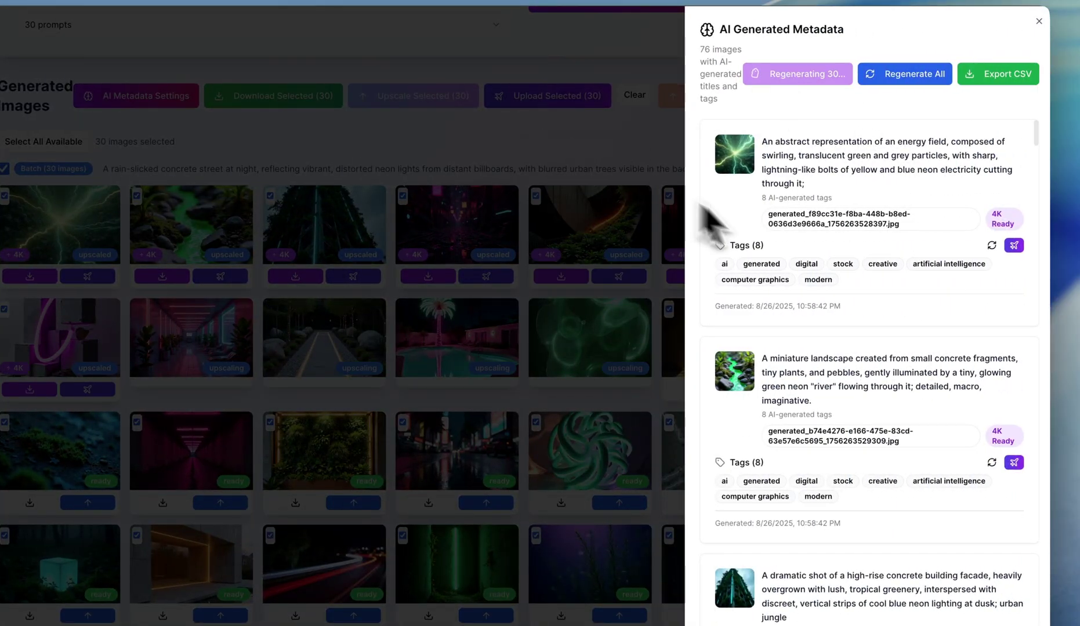
scroll(767, 432, "down", 8)
scroll(772, 449, "down", 10)
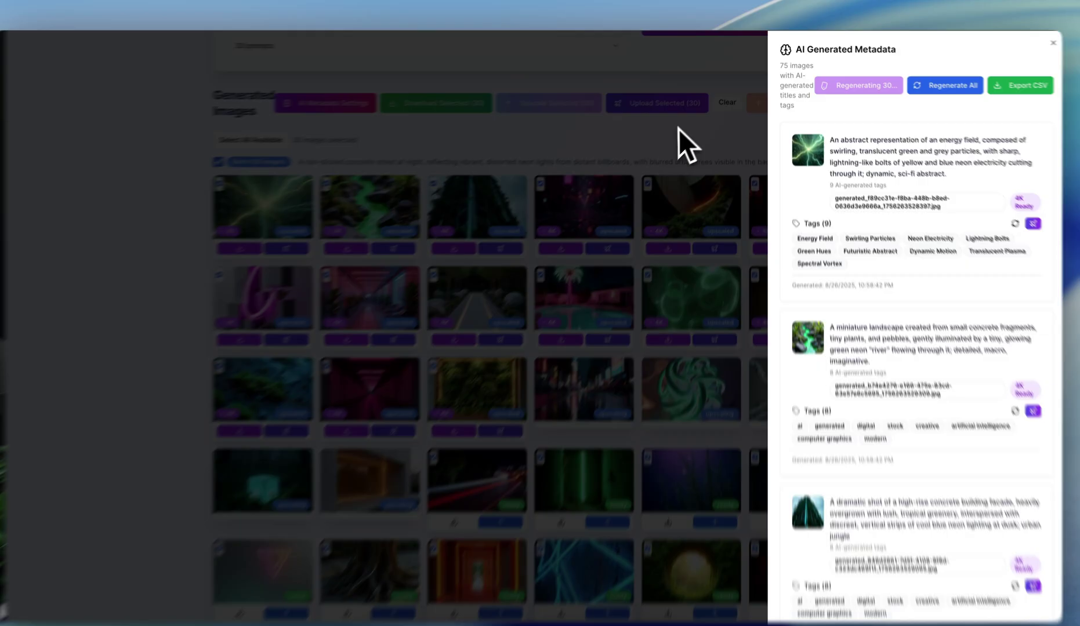
left_click(678, 139)
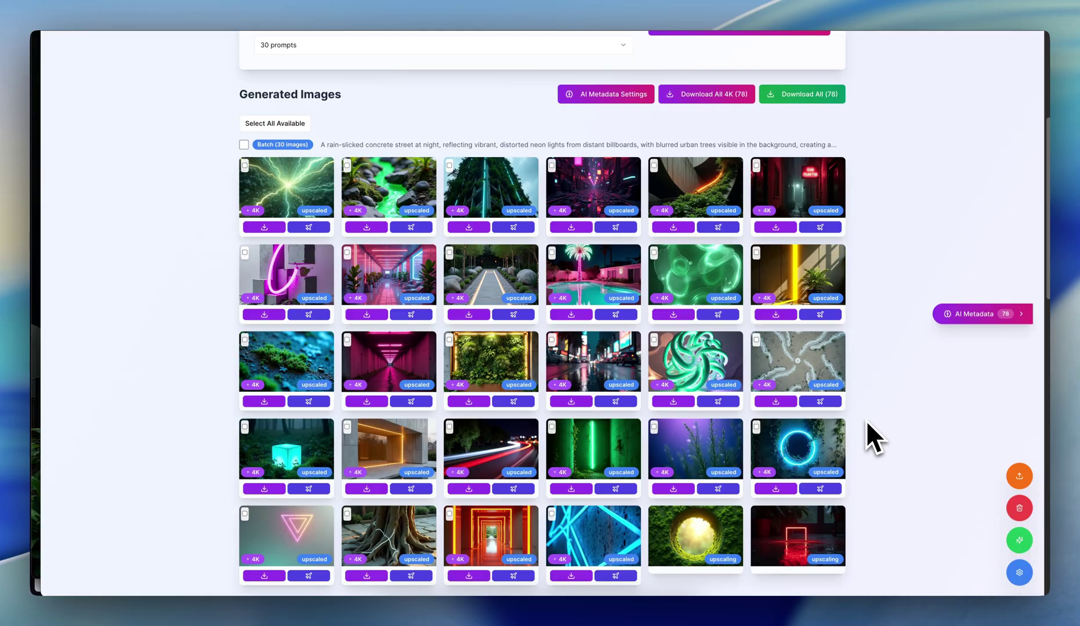
- Download the 4K image of the corridor with orange neon frames, open the file, and resize and reposition its window
scroll(866, 420, "down", 1)
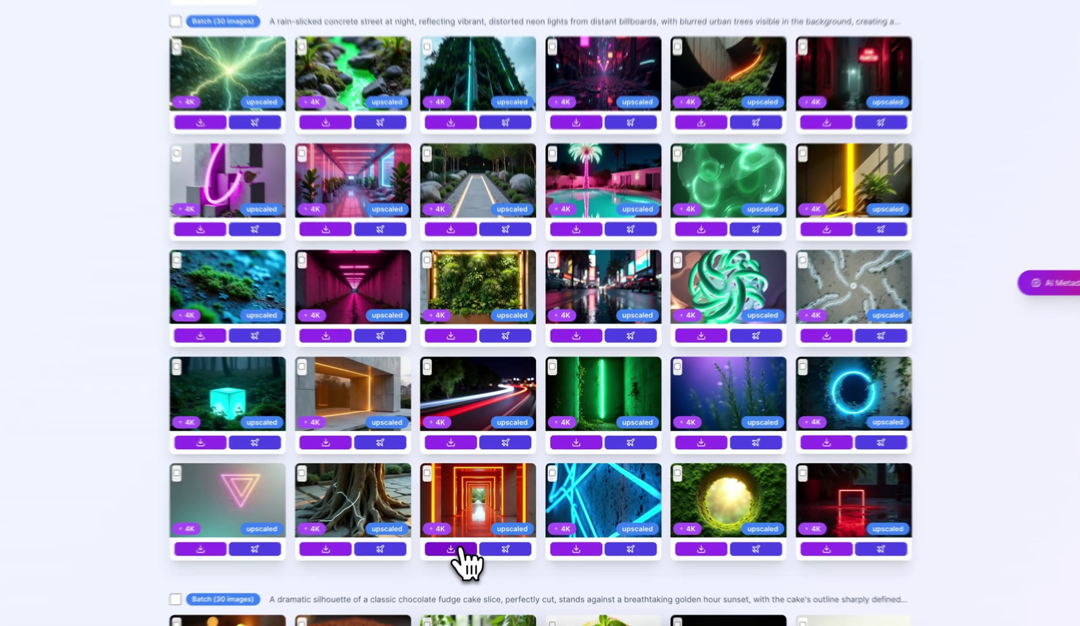
left_click(468, 531)
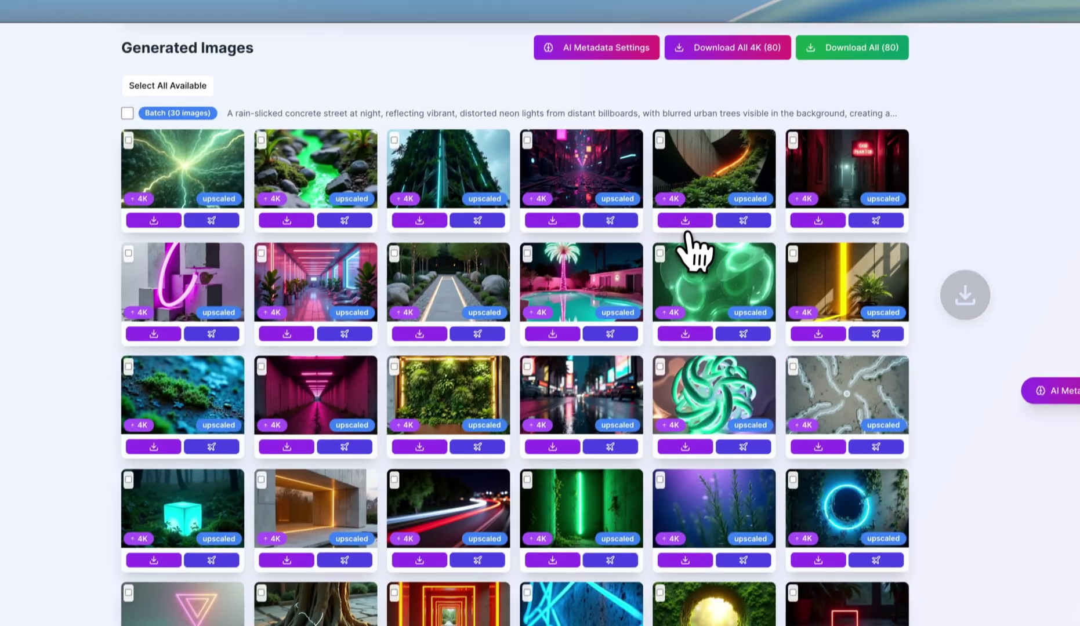
left_click(687, 239)
left_click(815, 108)
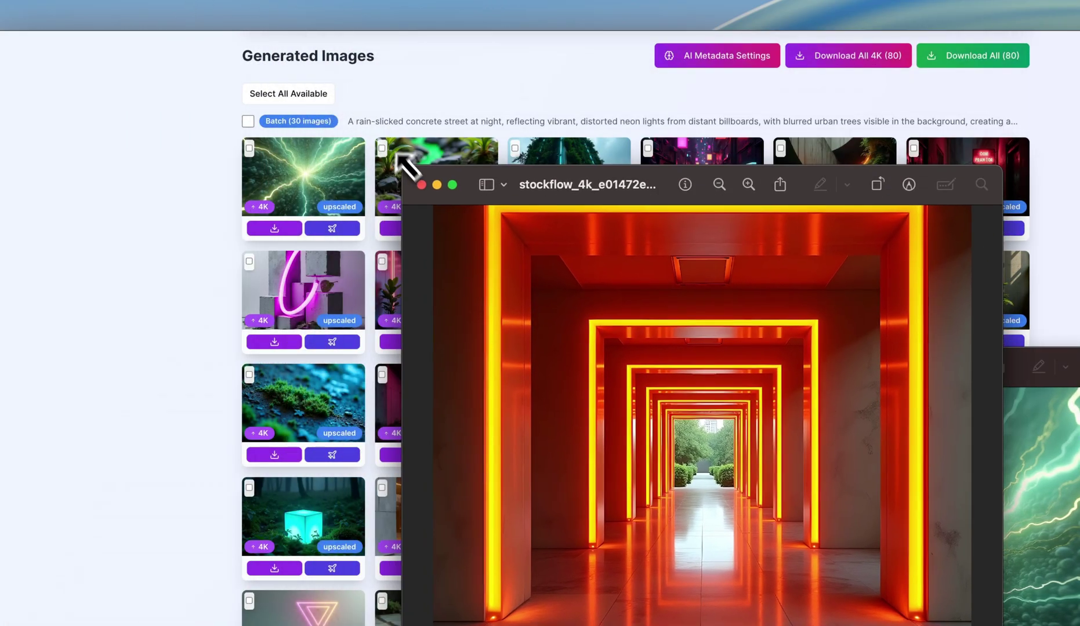
left_click_drag(415, 164, 434, 231)
left_click_drag(494, 261, 578, 150)
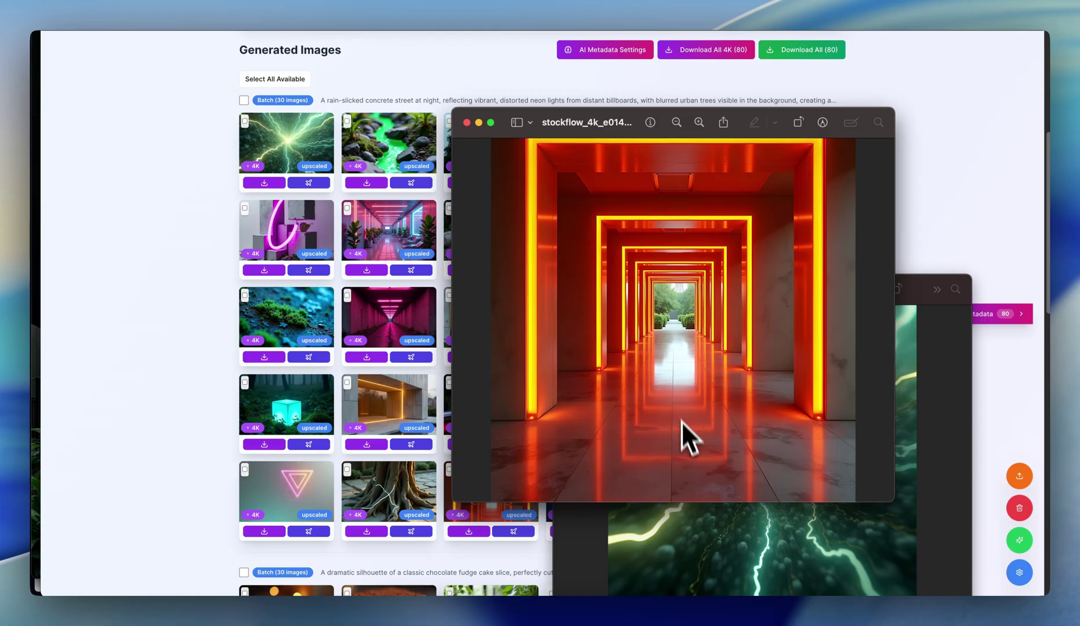
- Close the open previews of the neon corridor and cake images to return to the image gallery
left_click(468, 121)
left_click(512, 348)
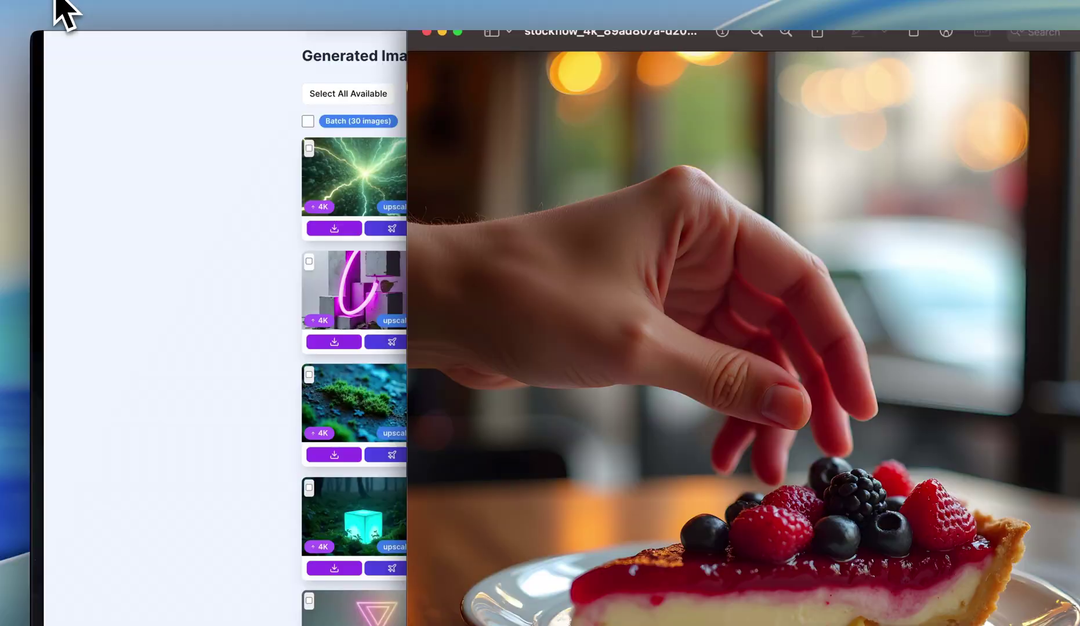
left_click(427, 32)
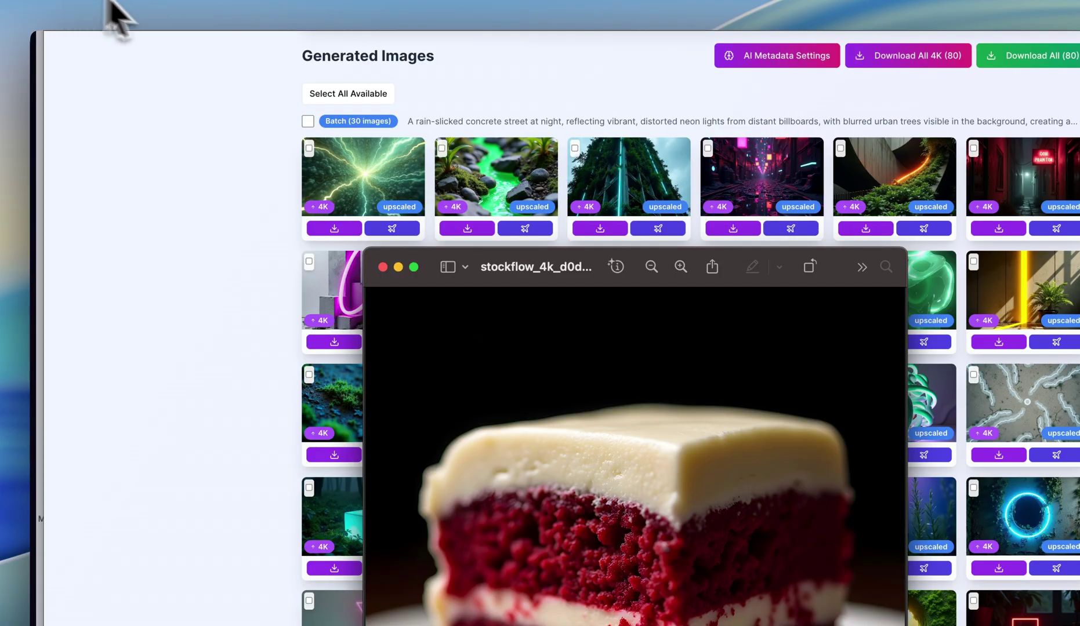
left_click(383, 267)
left_click(450, 127)
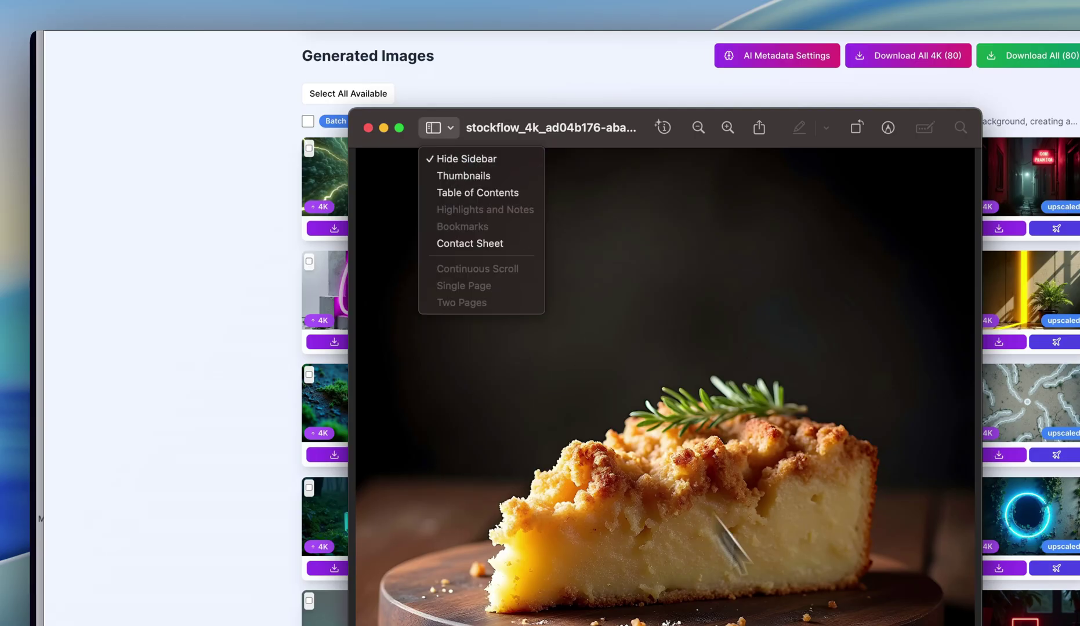
left_click(535, 241)
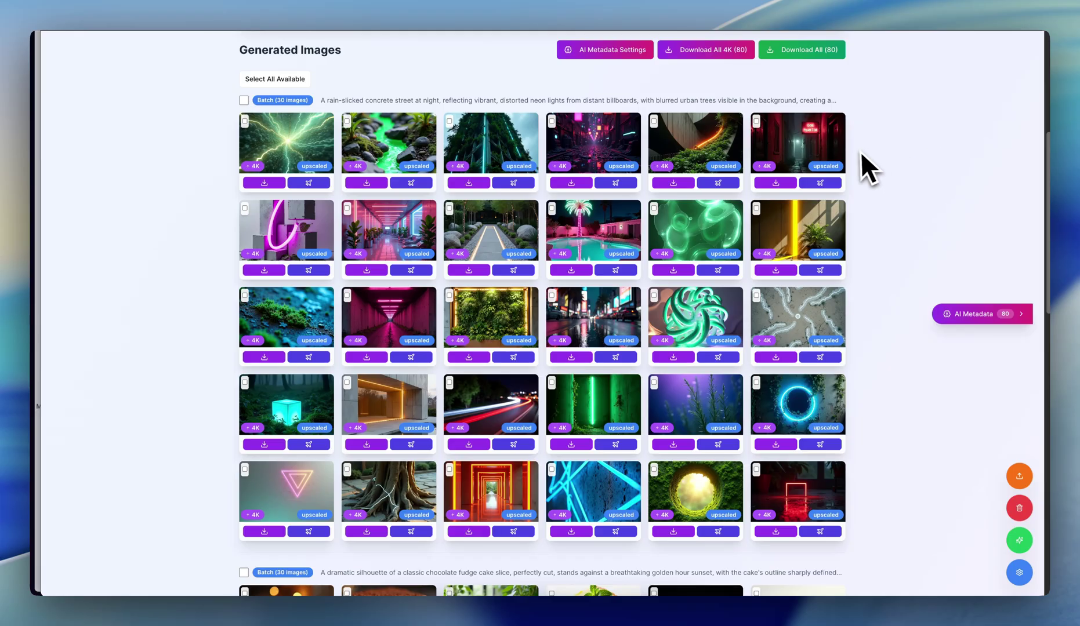
- Download the 4K version of the green lightning energy image and open the file
scroll(534, 389, "up", 1)
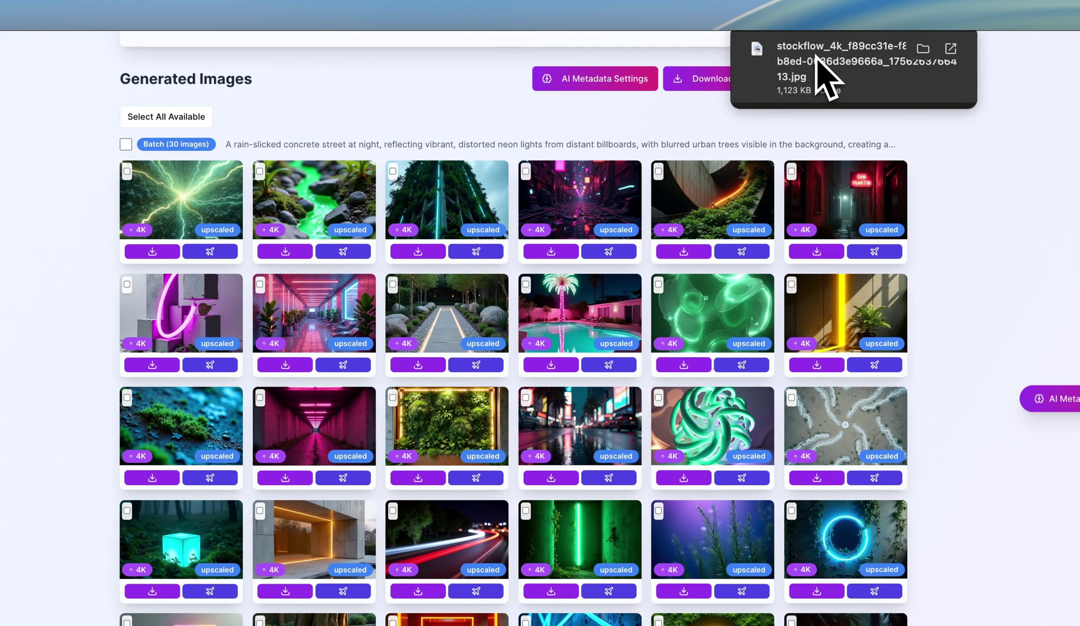
left_click(823, 69)
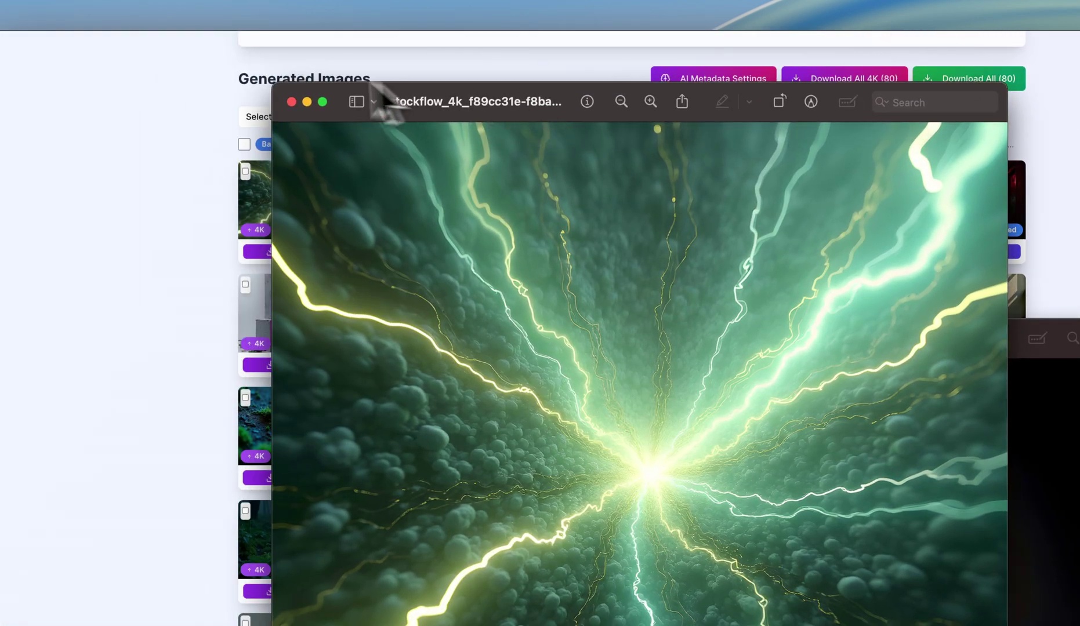
- Shrink and reposition the preview window of the green lightning image, and bring the image gallery back to the front
left_click(321, 102)
left_click_drag(662, 475, 680, 235)
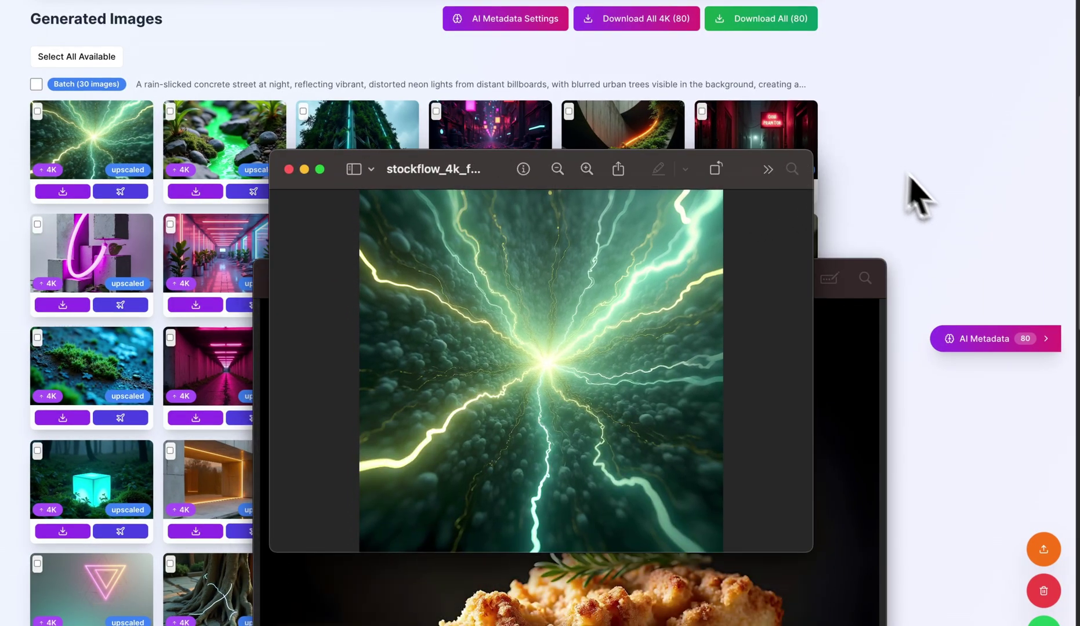
left_click(928, 203)
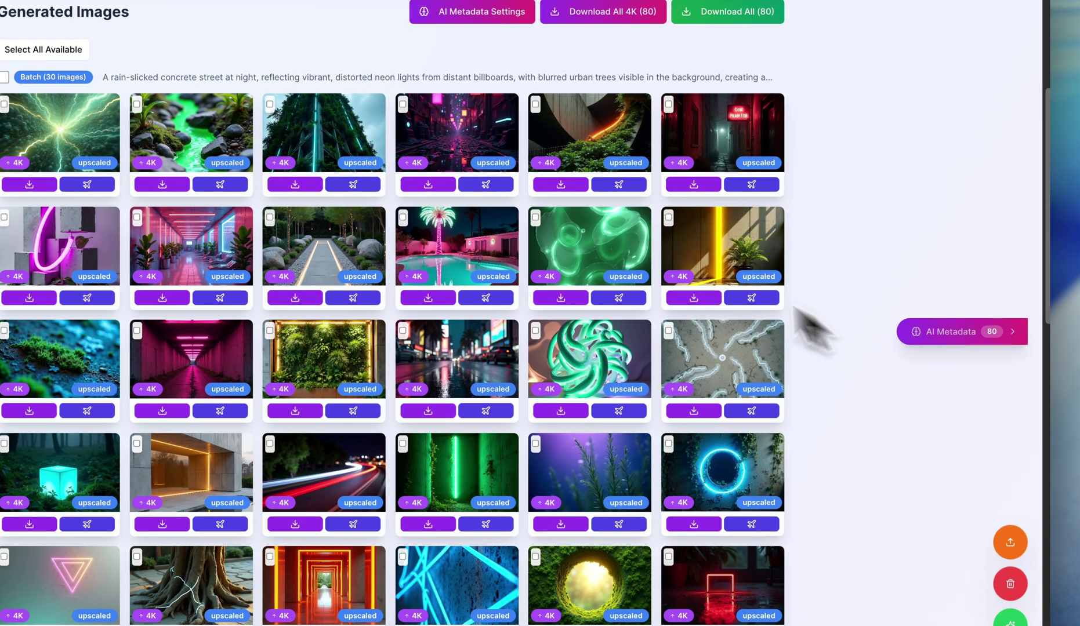
- Examine the AI-generated tags of the miniature landscape with the green neon river, and close the metadata overview
left_click(935, 334)
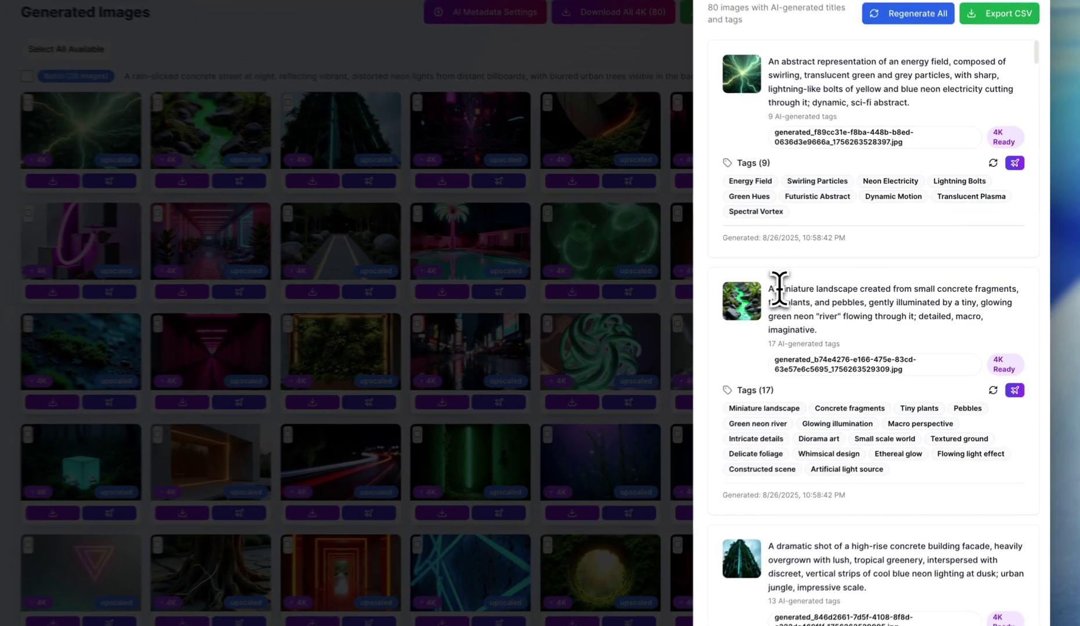
left_click_drag(834, 285, 846, 316)
left_click(846, 316)
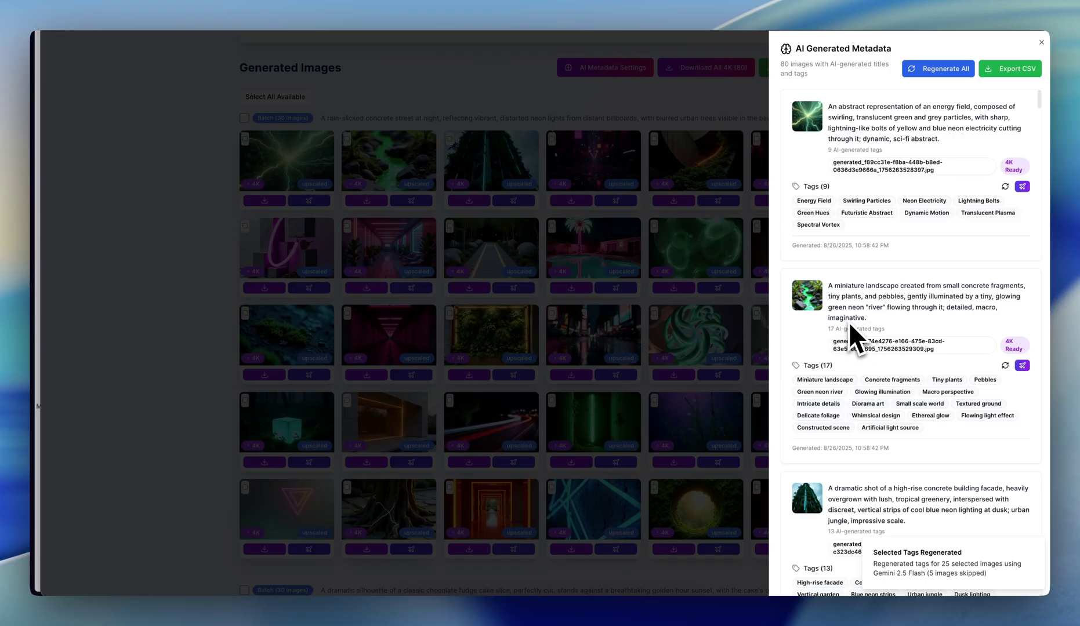
scroll(846, 372, "down", 1)
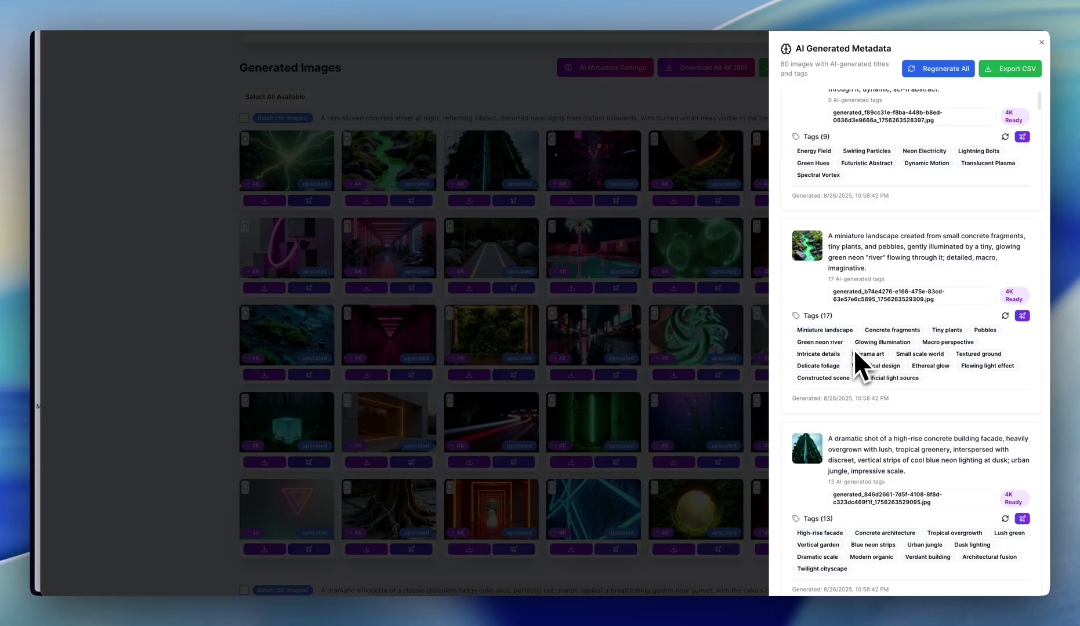
left_click_drag(800, 354, 841, 358)
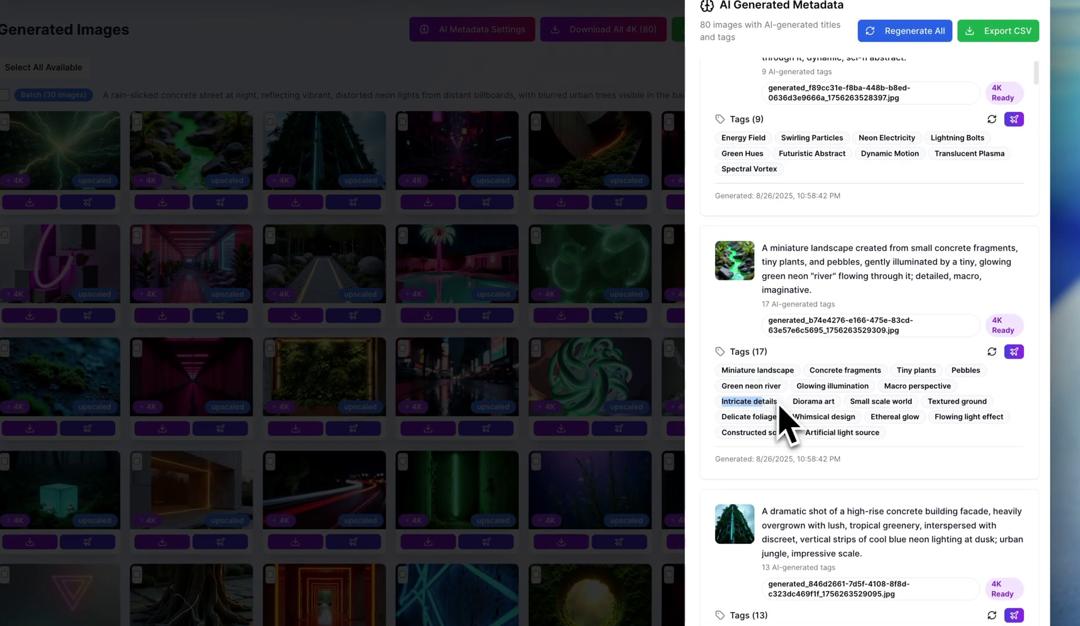
left_click_drag(850, 401, 914, 401)
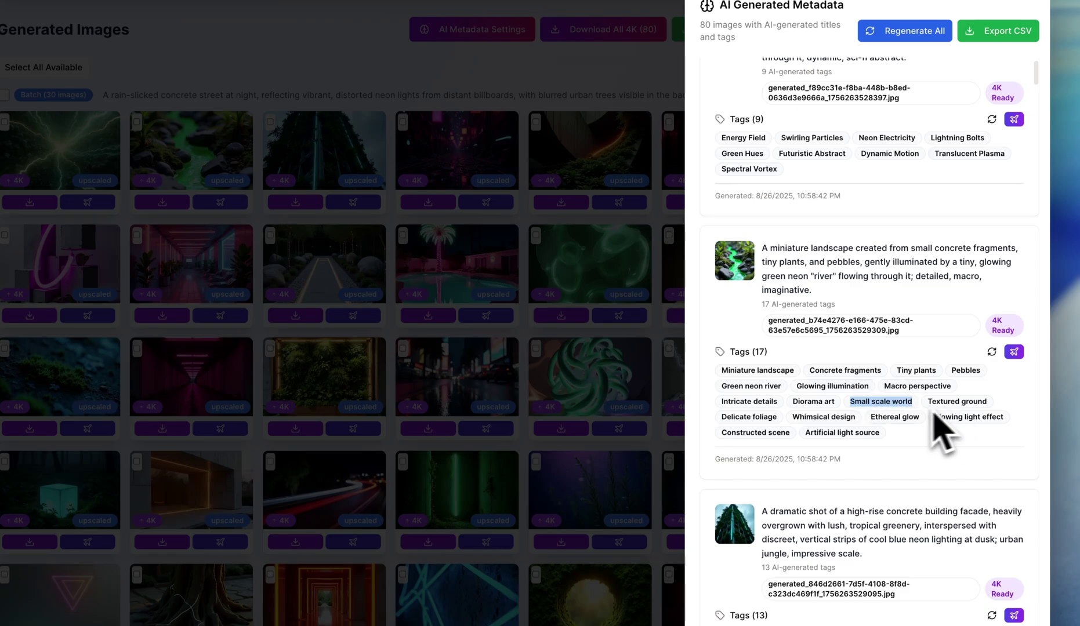
left_click_drag(721, 417, 994, 422)
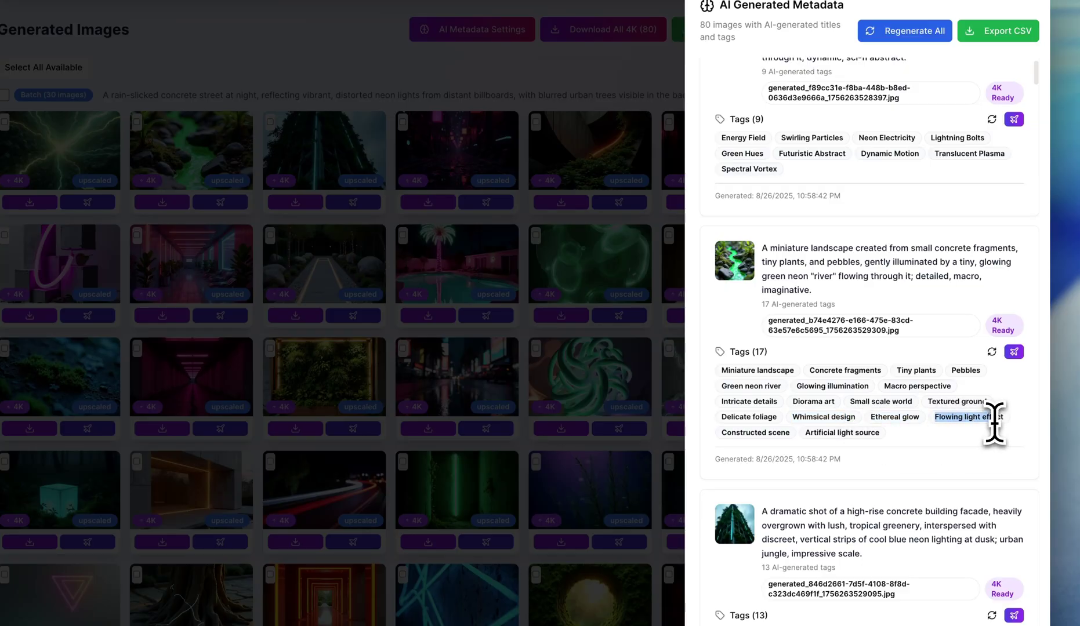
left_click_drag(724, 433, 777, 432)
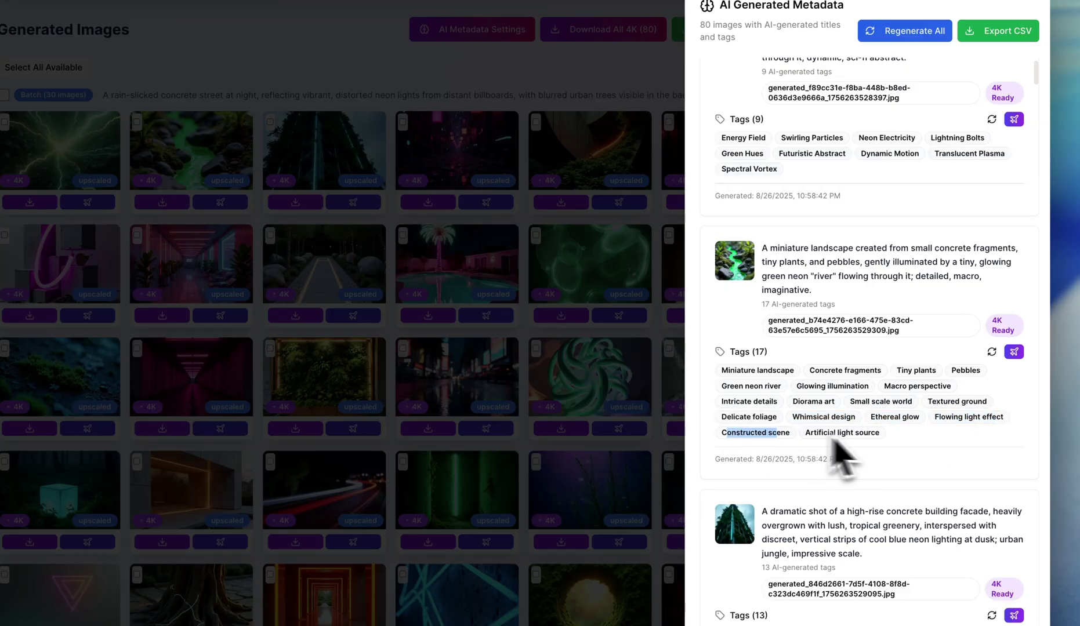
left_click_drag(882, 433, 781, 435)
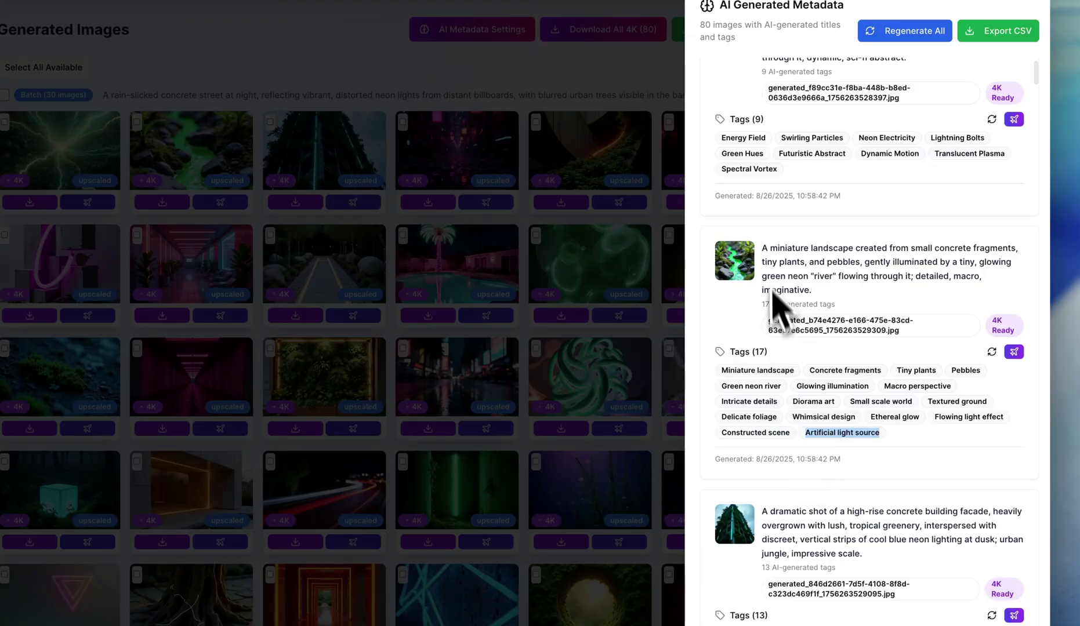
left_click(513, 103)
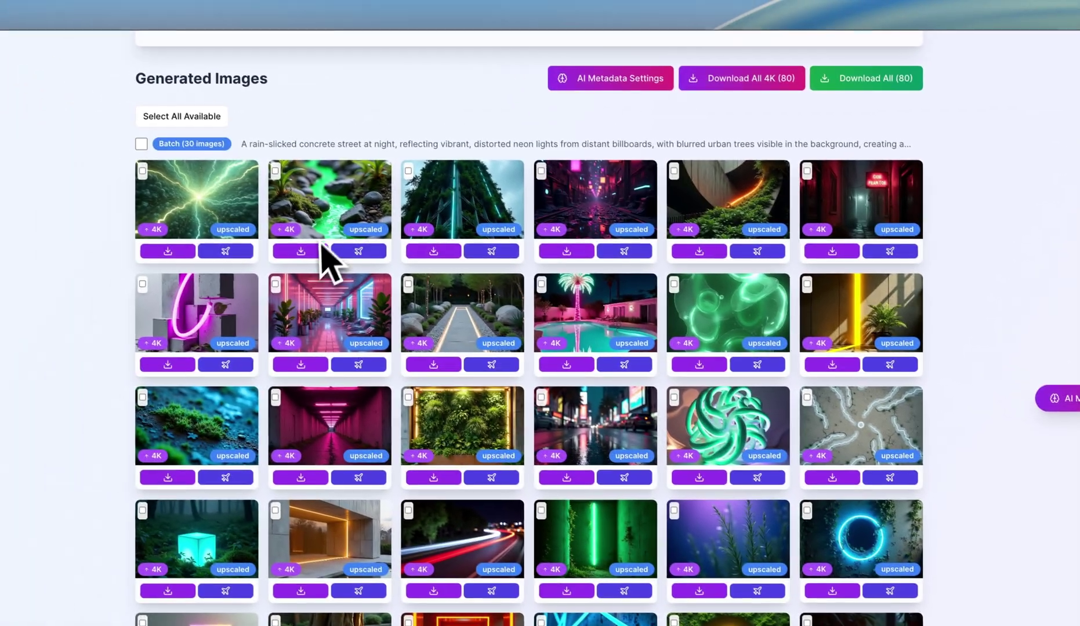
- Download the 4K version of the green neon river image, open the file, and reposition its window
left_click(318, 250)
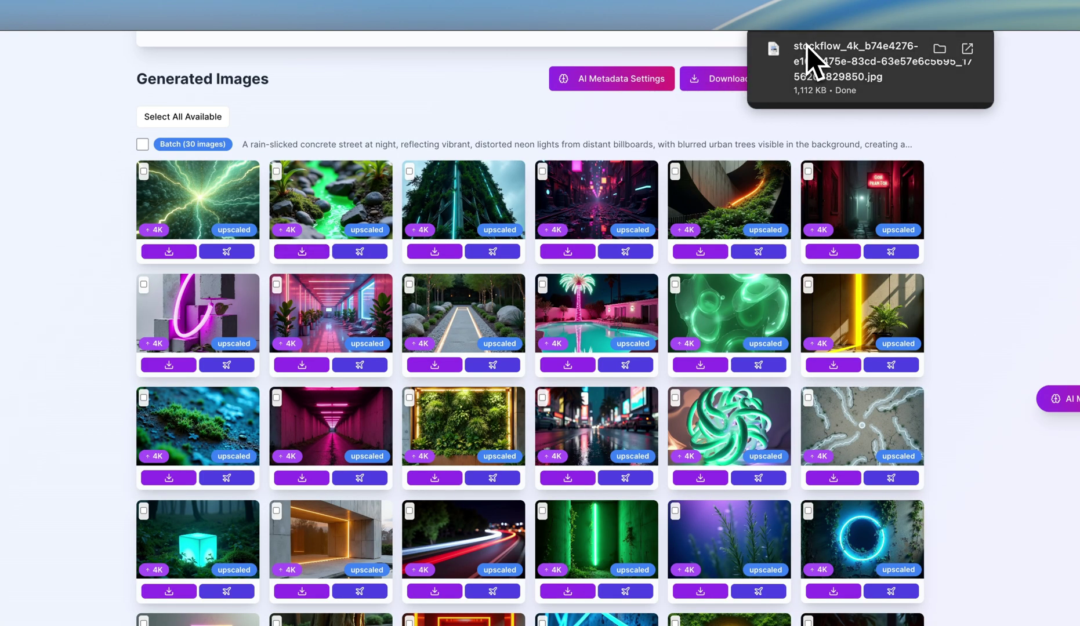
left_click(807, 46)
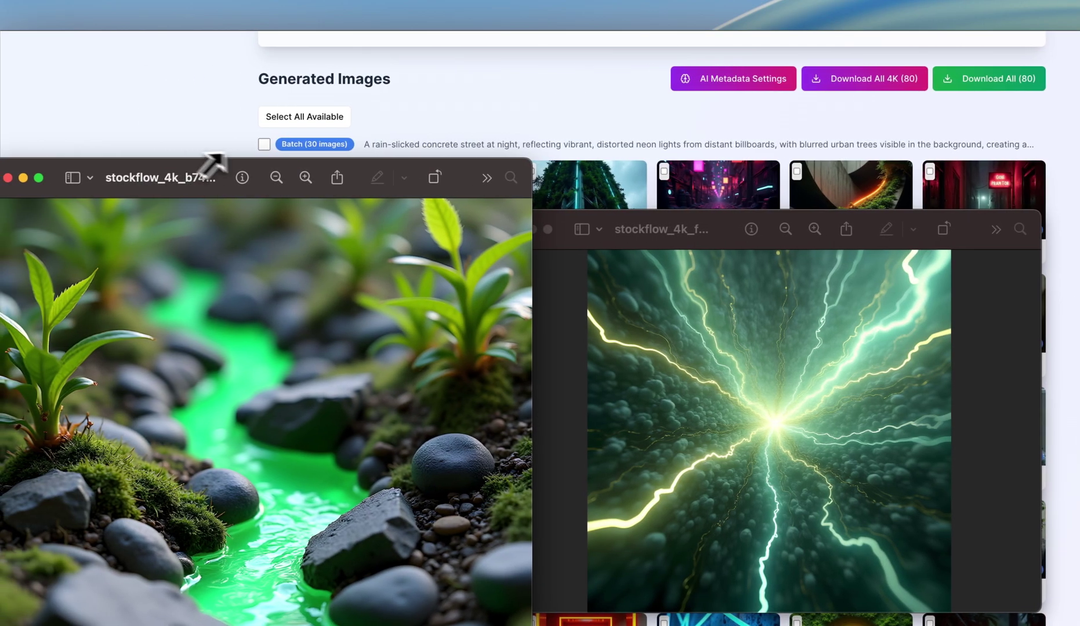
left_click_drag(89, 165, 337, 64)
left_click_drag(429, 82, 550, 84)
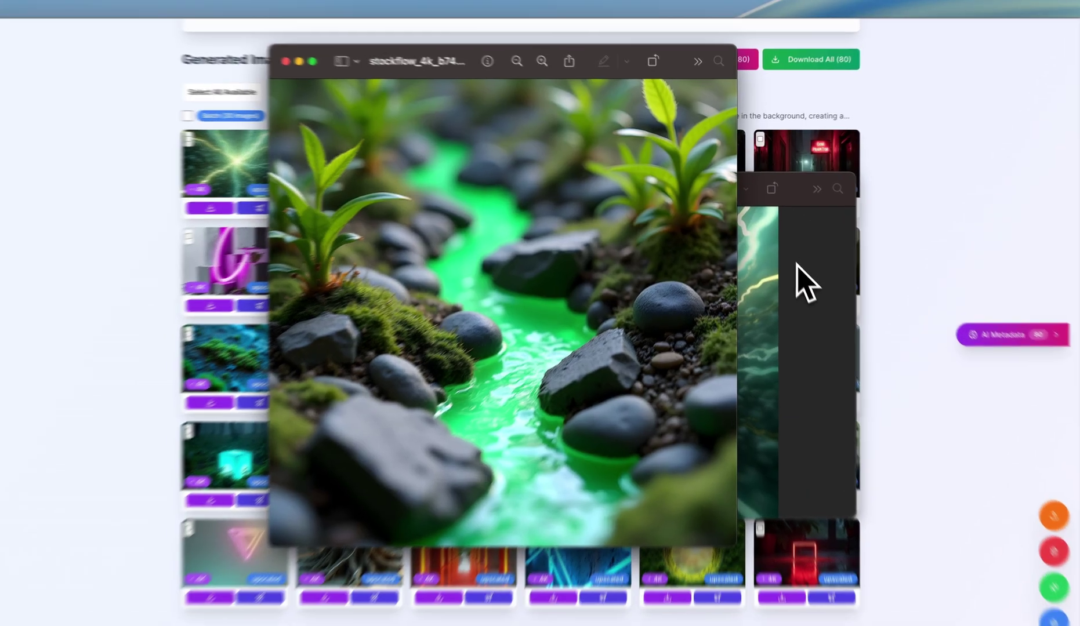
- Close the preview of the green lightning image and bring the image gallery to the front
left_click(790, 255)
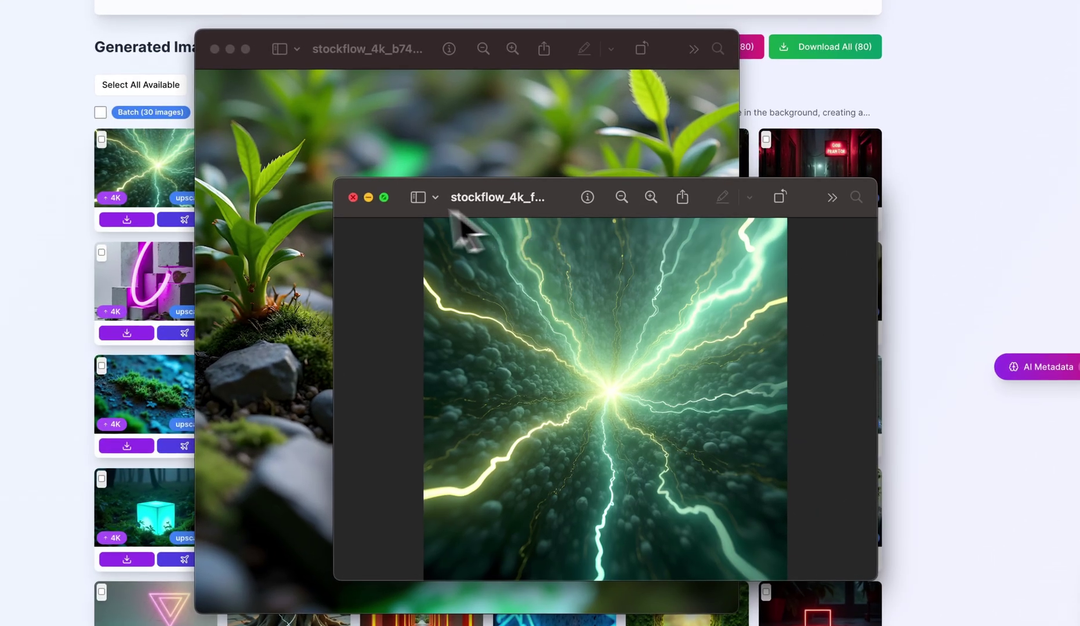
left_click(353, 197)
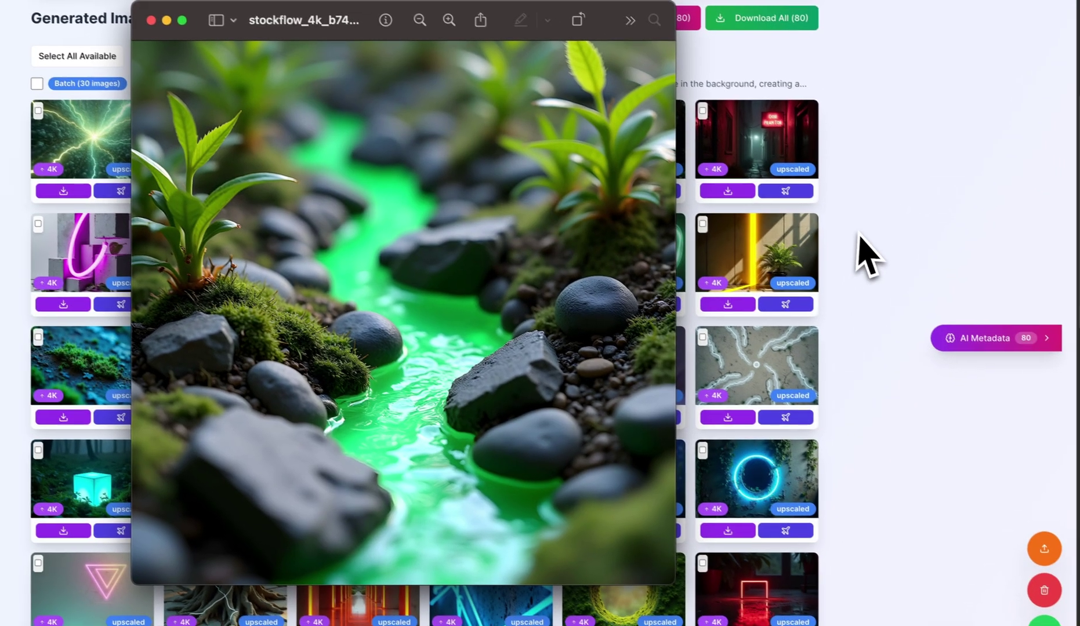
left_click(859, 235)
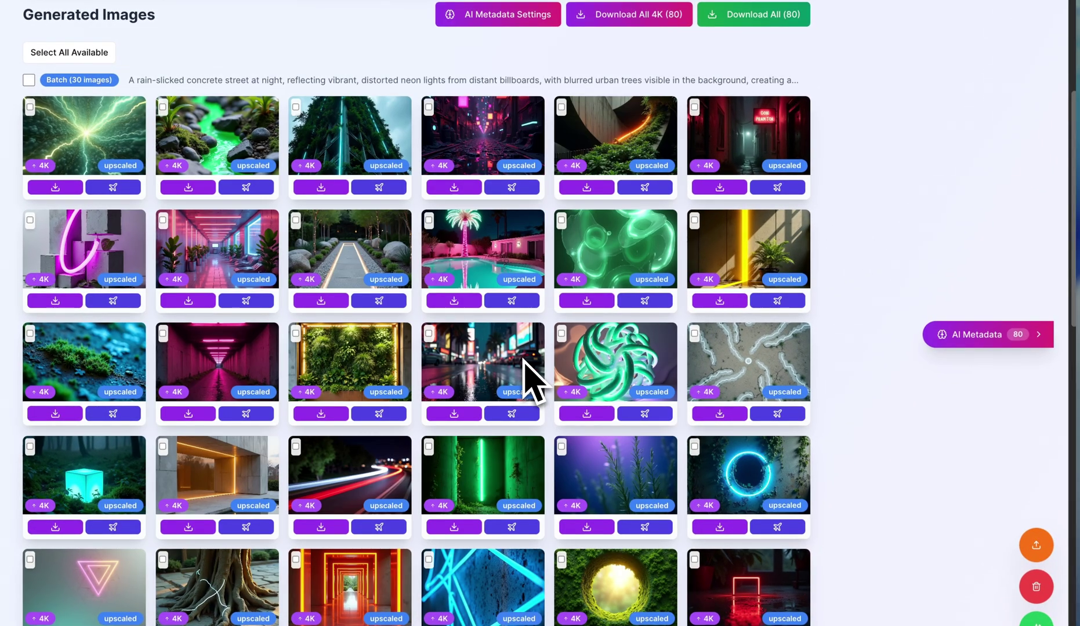
- Download the 4K version of the mossy wall with the glowing round opening, open the file, and reposition its window
scroll(533, 380, "down", 5)
scroll(532, 379, "up", 7)
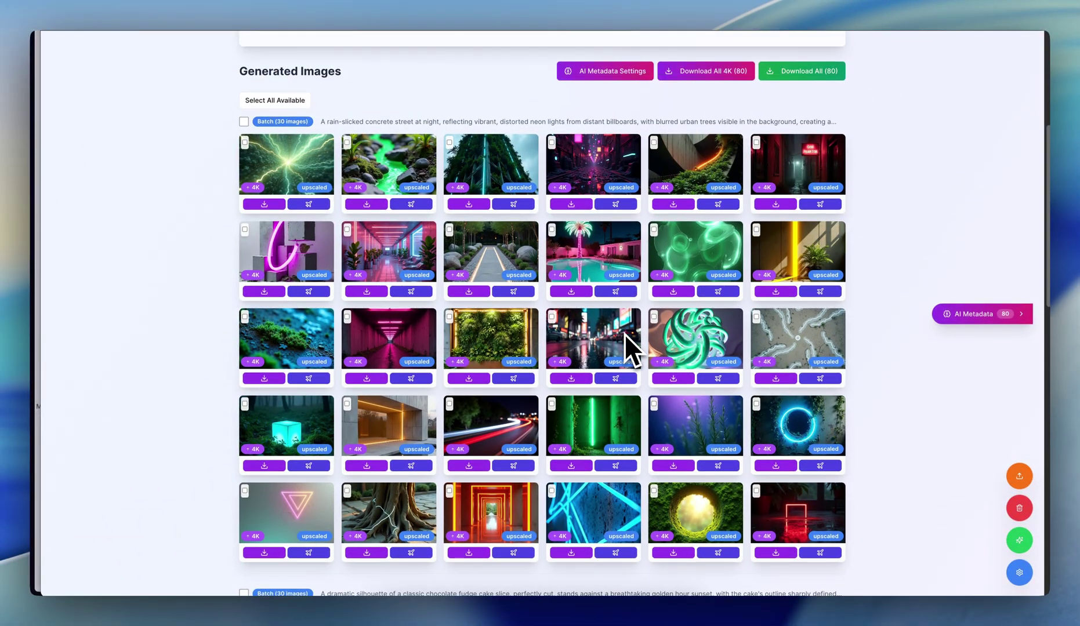
scroll(624, 334, "up", 1)
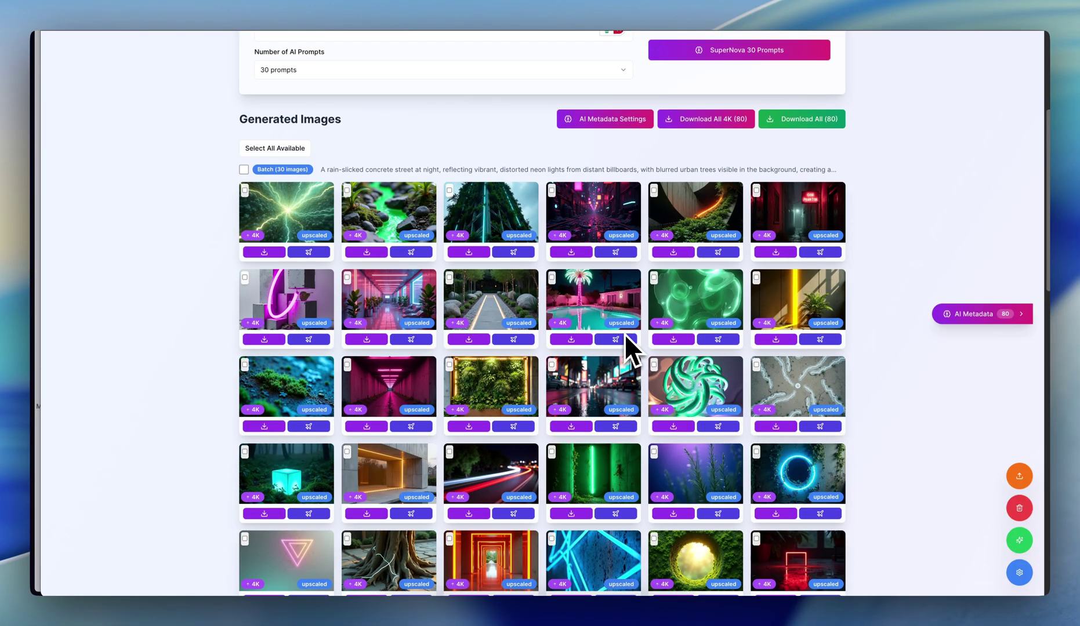
scroll(624, 334, "down", 1)
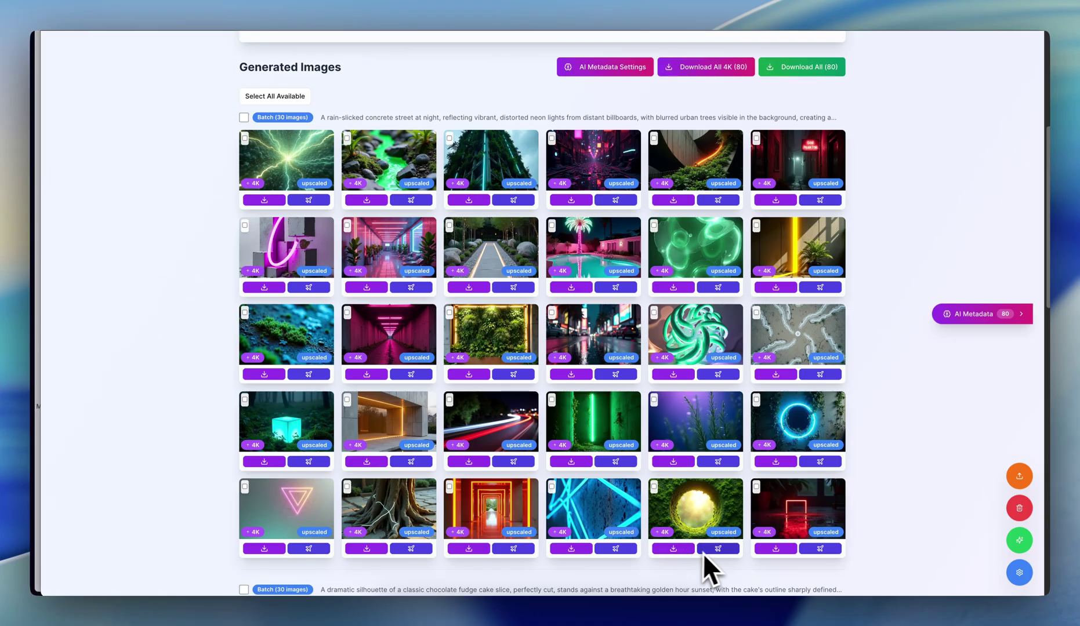
left_click(672, 555)
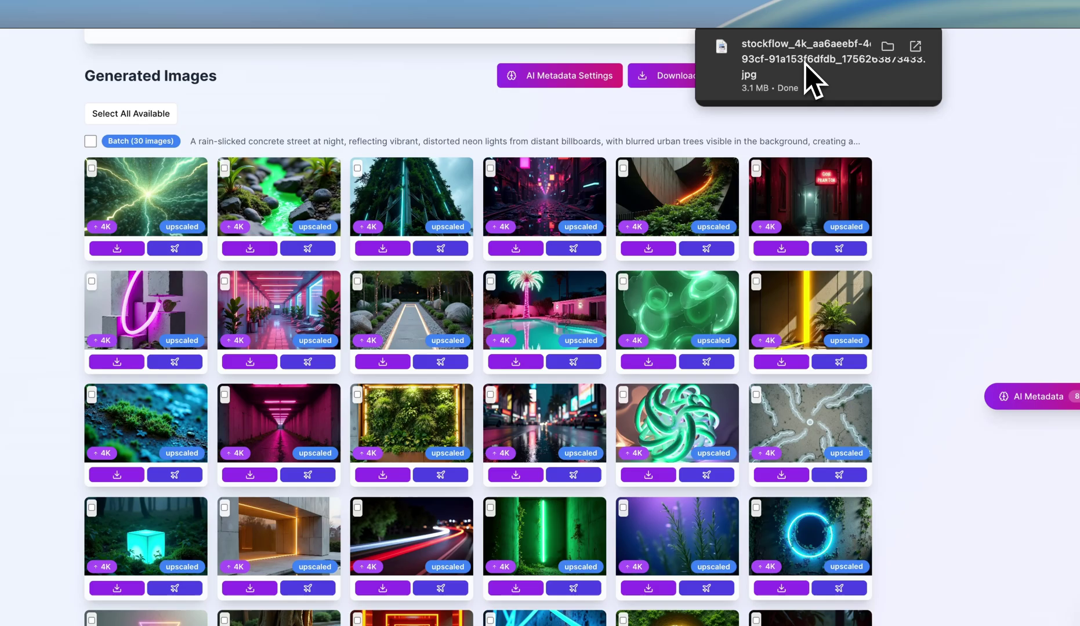
left_click(810, 79)
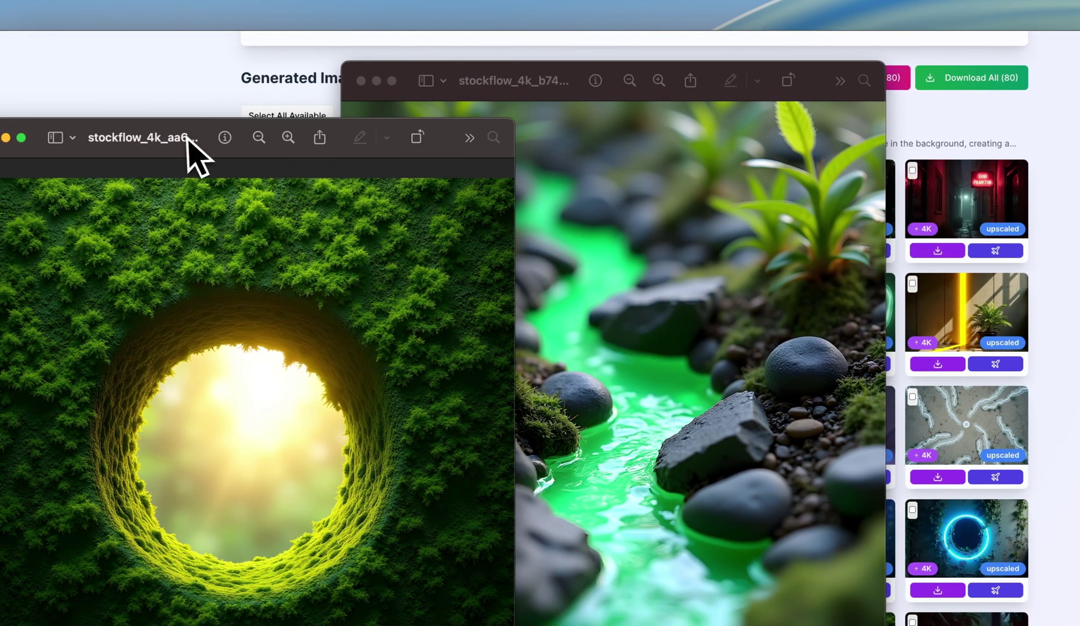
left_click_drag(187, 140, 645, 83)
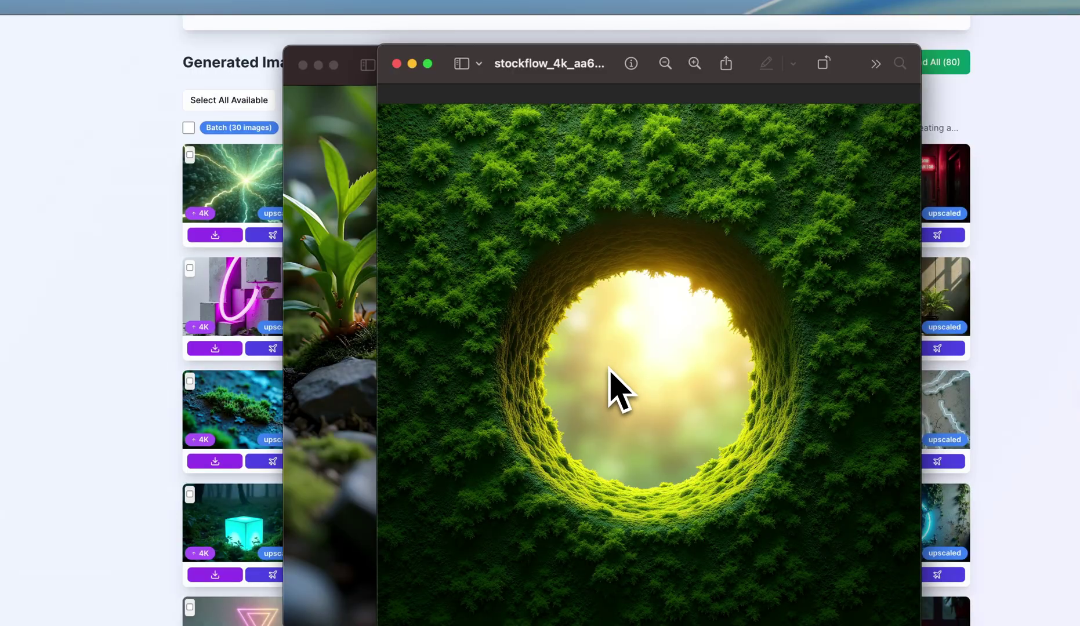
- Close the open previews of the mossy wall, green neon river and rosemary-topped food images
left_click(397, 64)
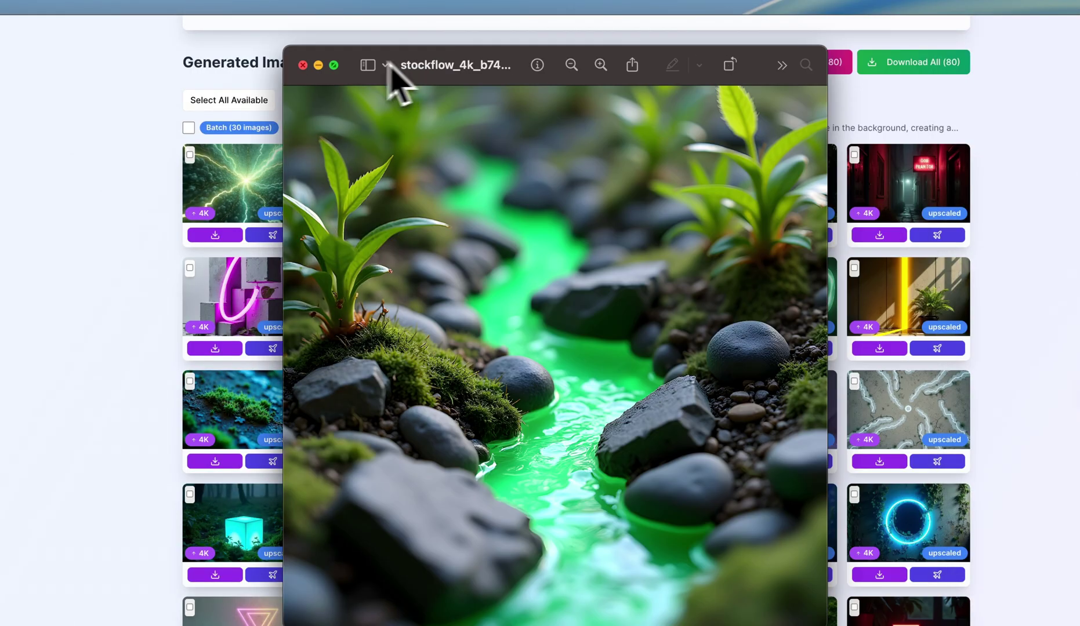
left_click(303, 65)
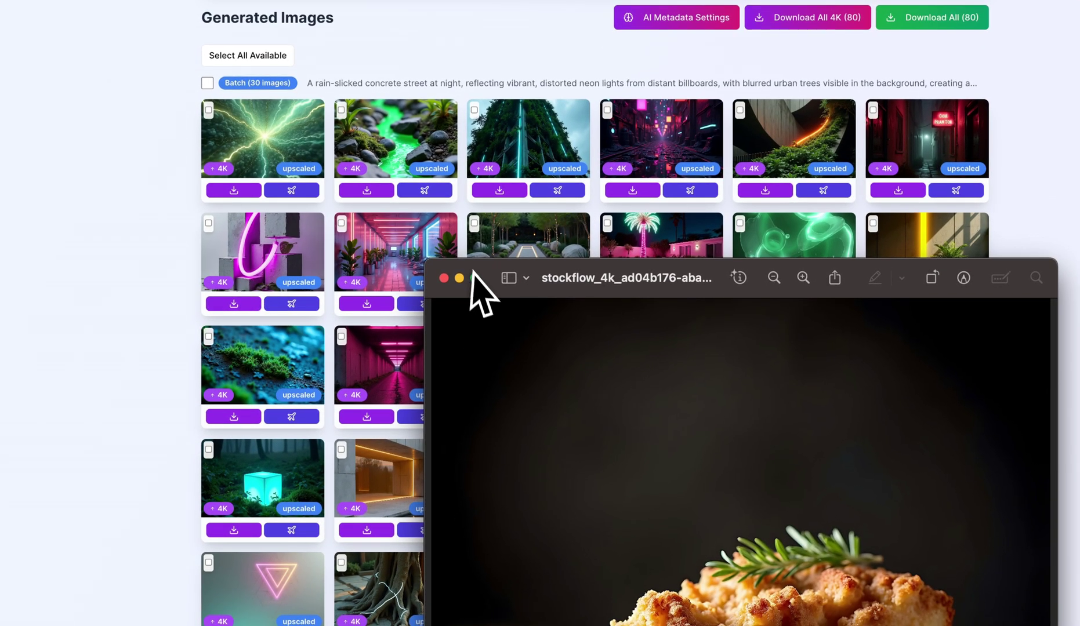
left_click(457, 286)
key("super+w")
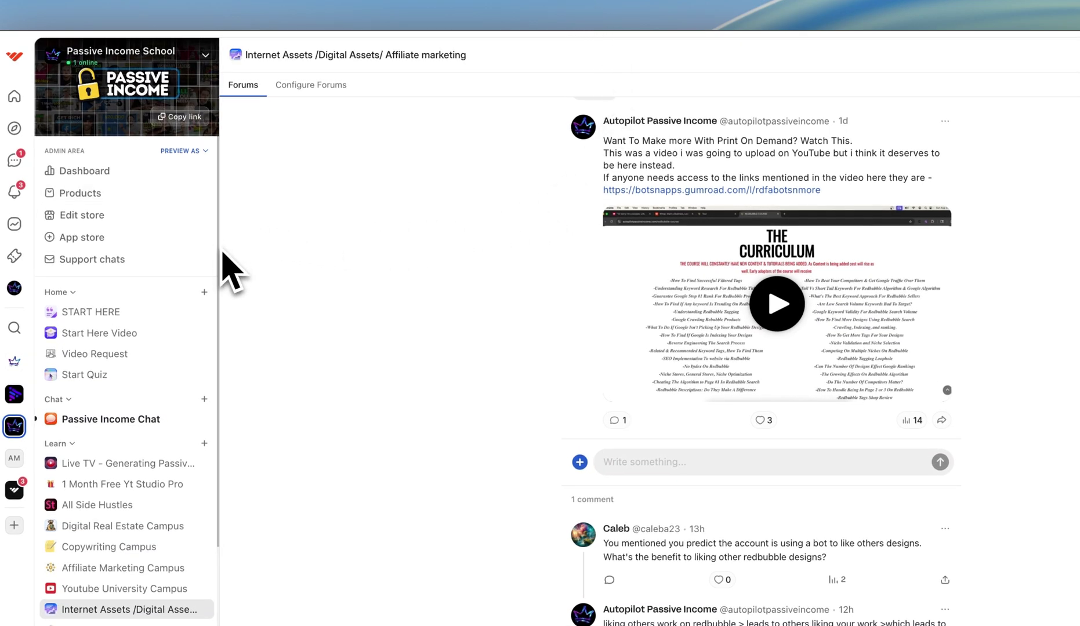
- Switch to the Passive Income School community on Whop and open Ai Design Sensei to examine its design tools
scroll(111, 572, "down", 3)
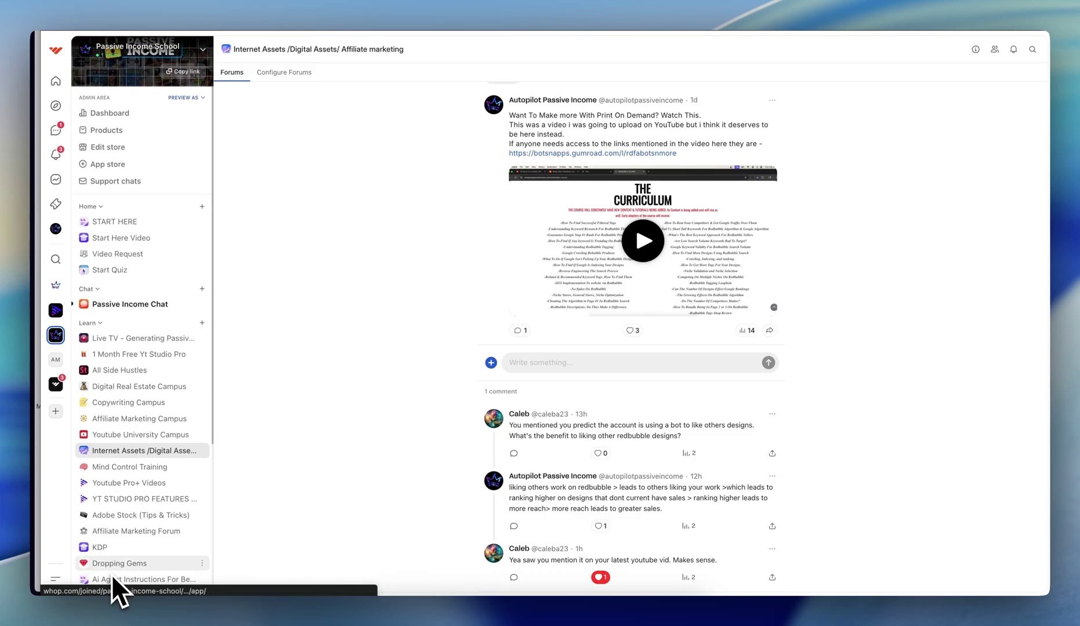
scroll(113, 574, "down", 4)
left_click(133, 470)
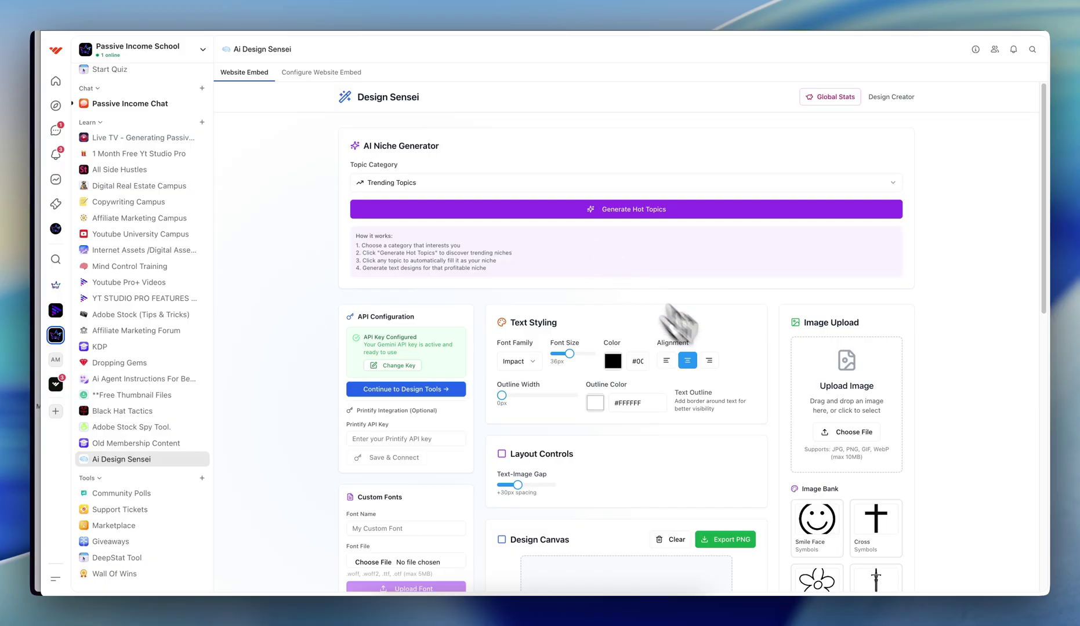
scroll(682, 320, "down", 3)
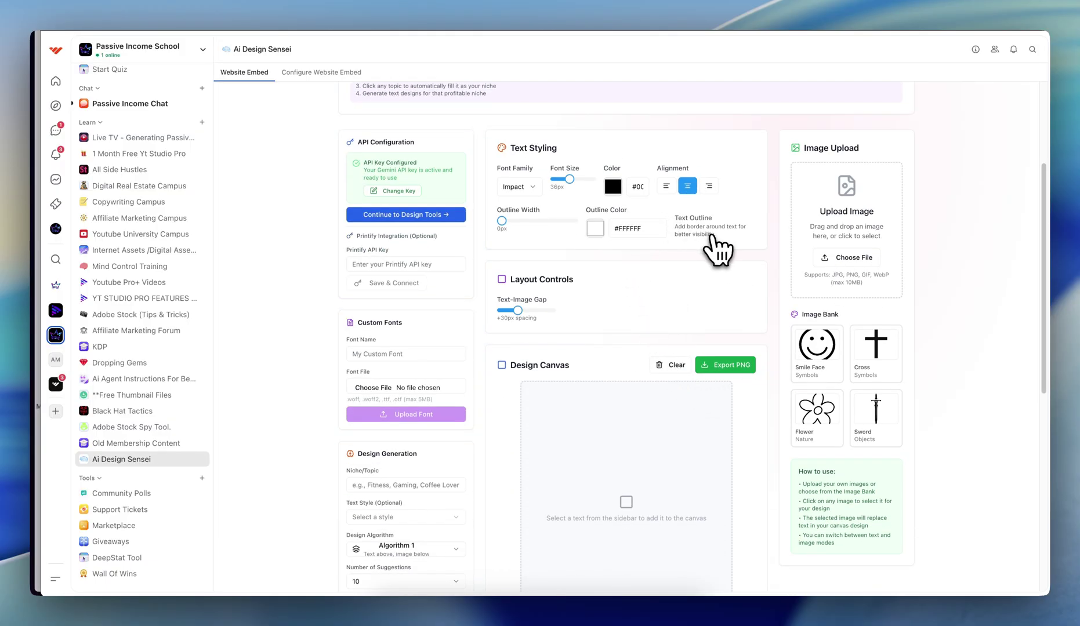
scroll(718, 250, "down", 2)
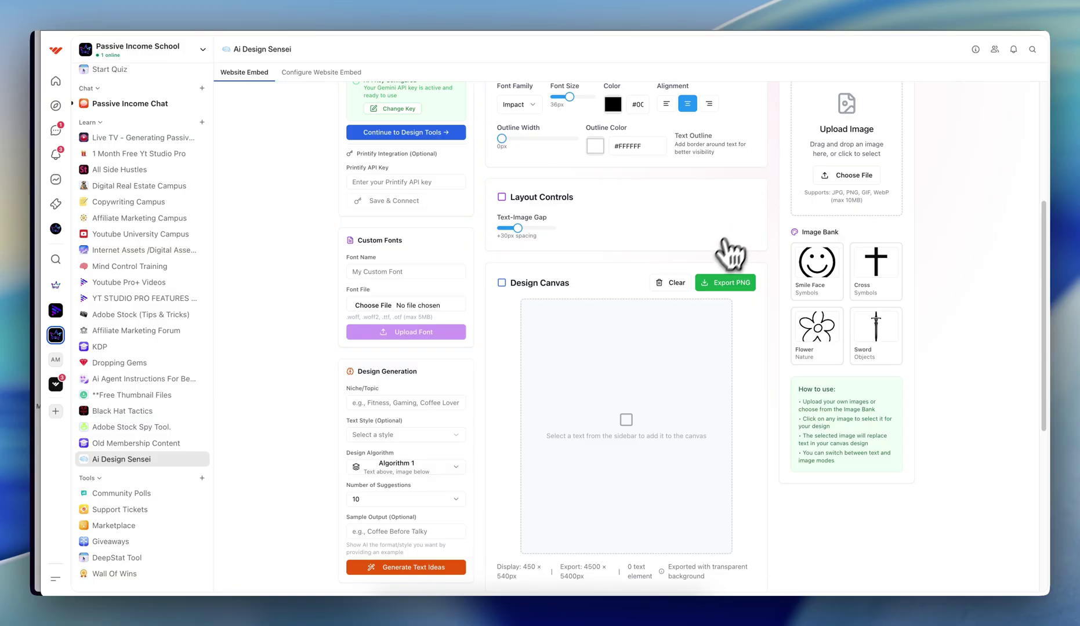
scroll(784, 174, "up", 2)
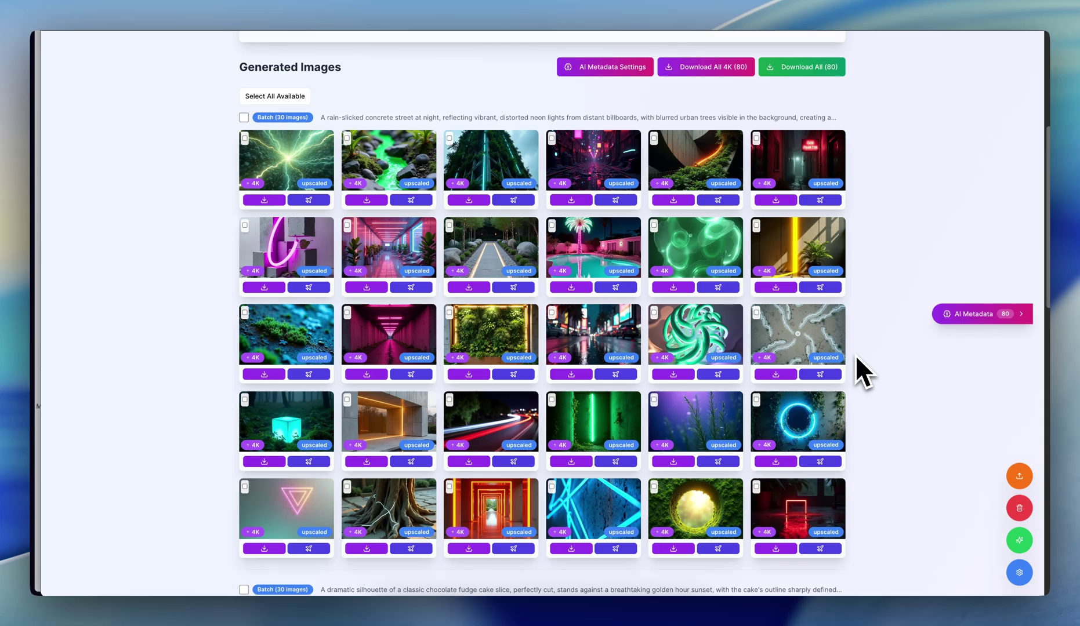
- Switch back to StockFlow, examine the AI-generated titles and tags of the gallery images, and return to the gallery
scroll(812, 356, "up", 1)
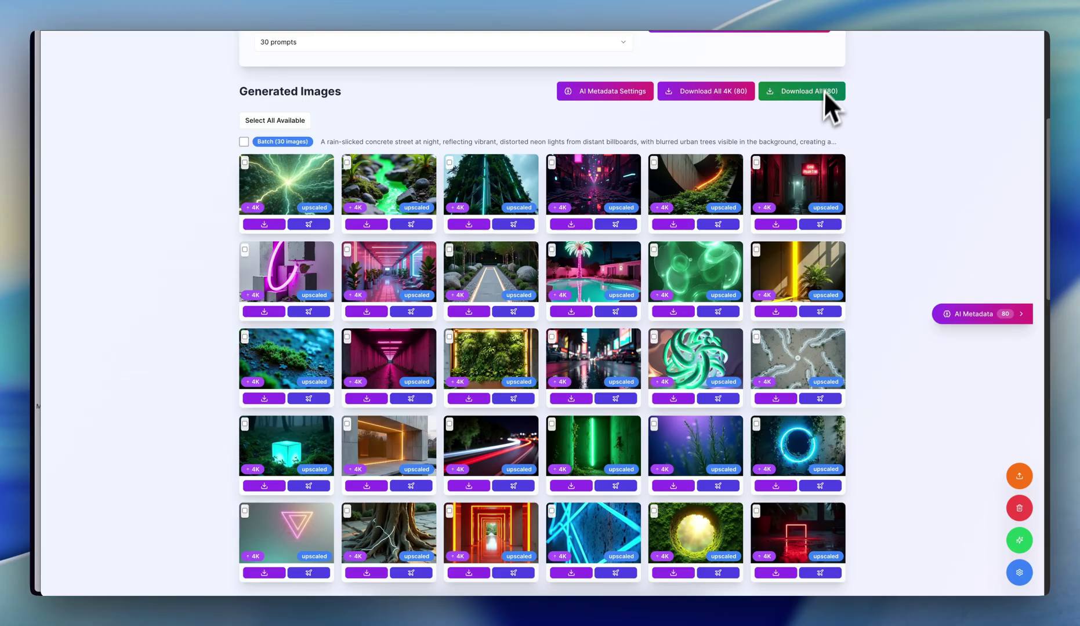
scroll(869, 202, "up", 3)
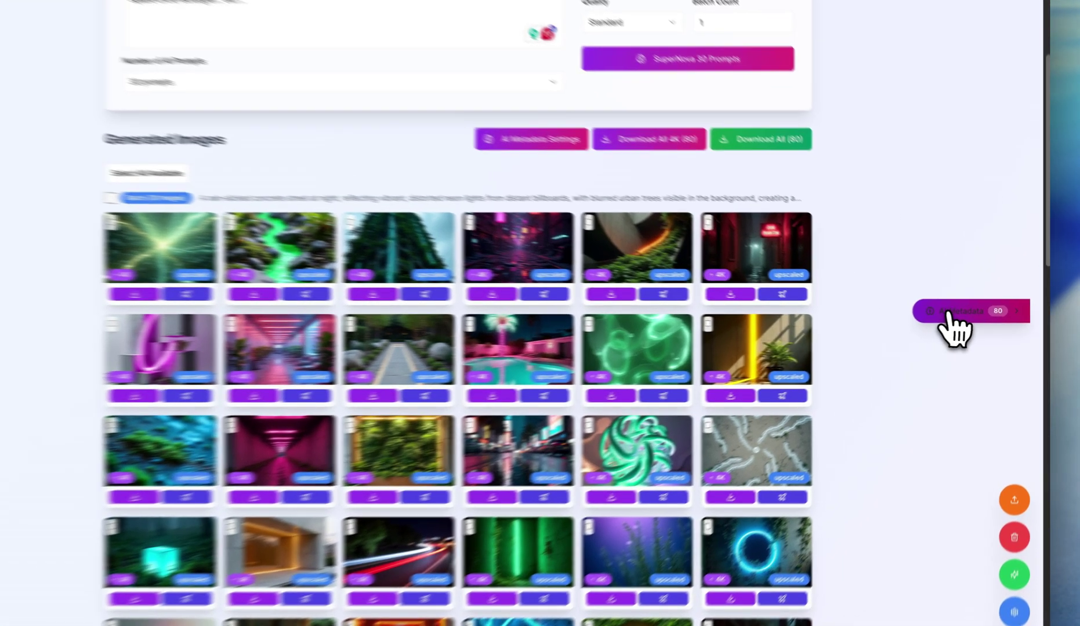
left_click(968, 314)
scroll(836, 351, "down", 8)
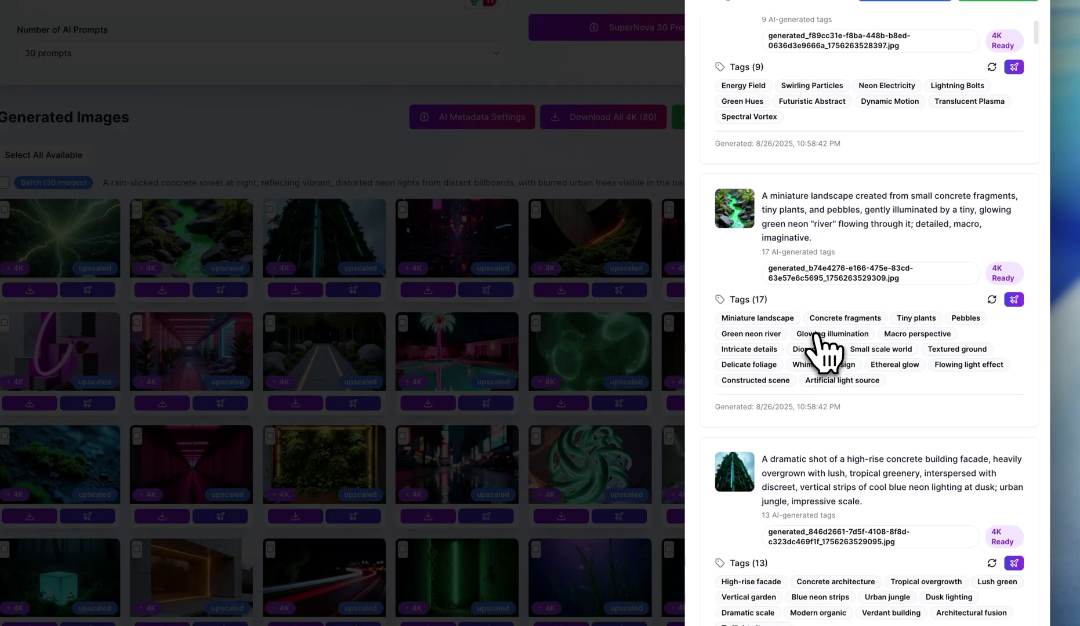
scroll(824, 353, "down", 8)
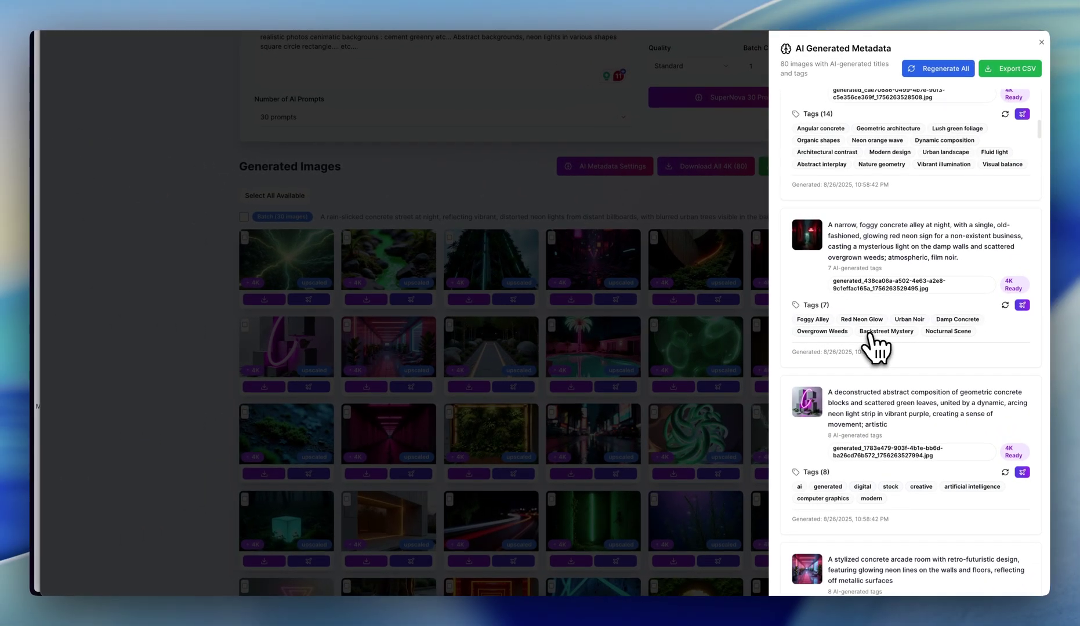
scroll(876, 347, "down", 8)
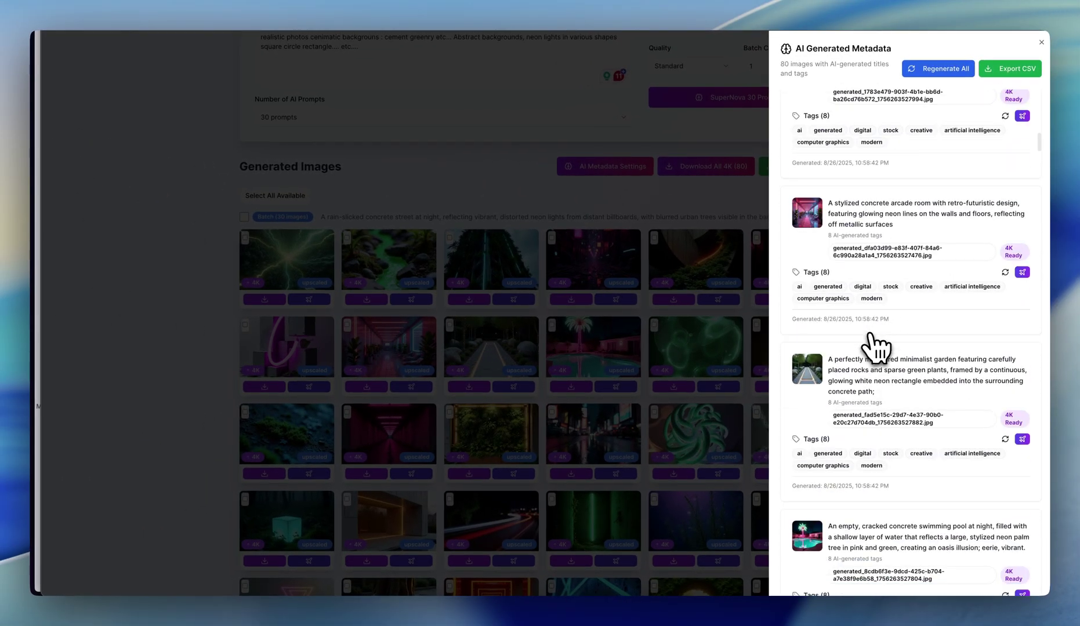
scroll(876, 347, "down", 8)
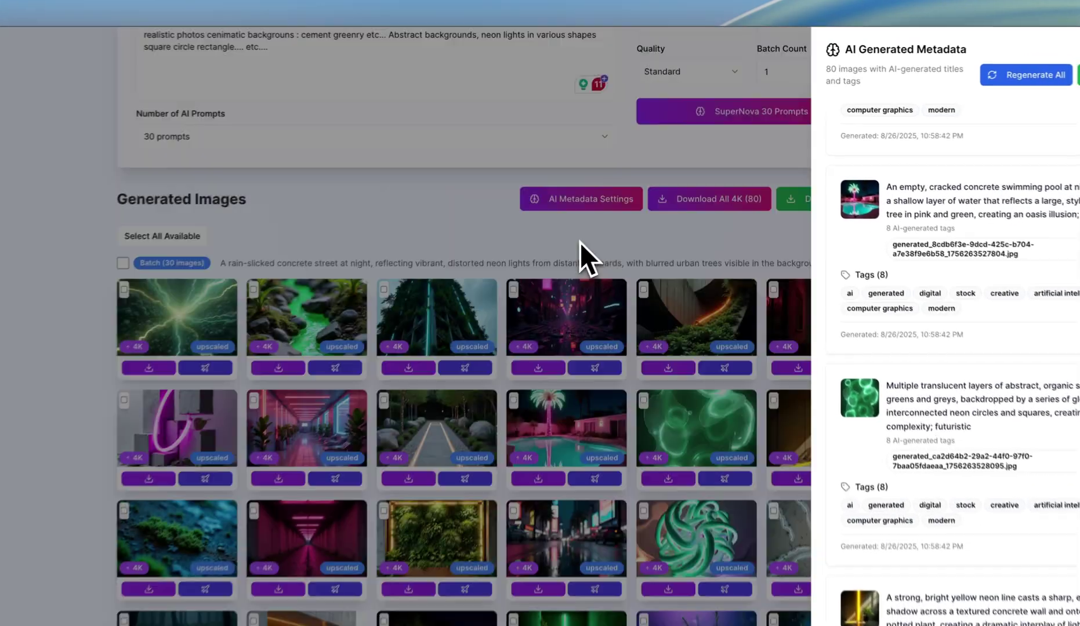
left_click(580, 241)
scroll(580, 255, "down", 5)
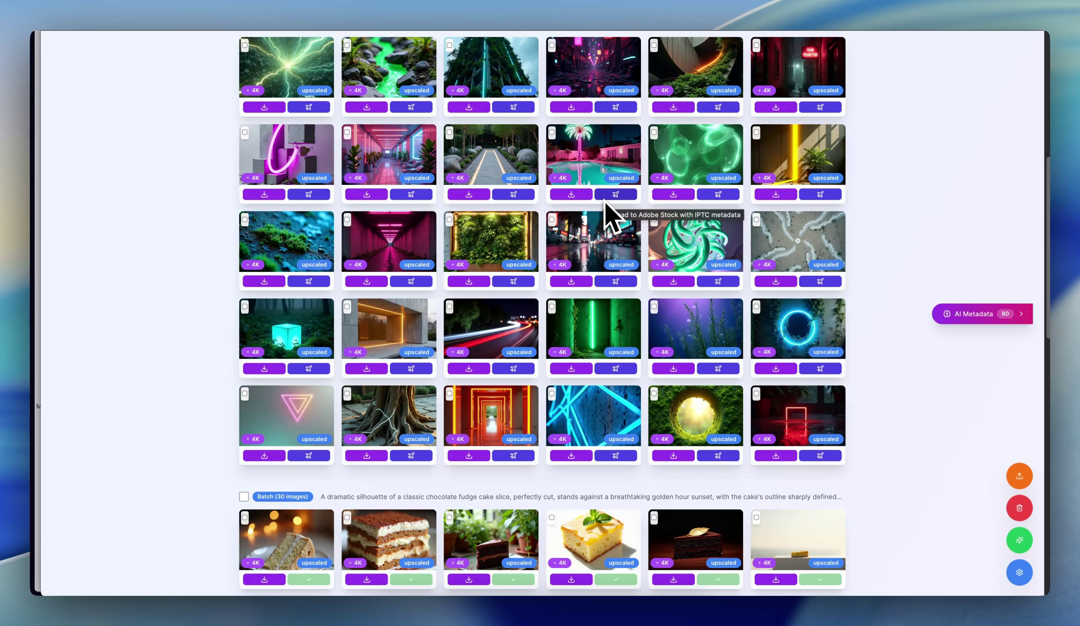
scroll(605, 200, "up", 2)
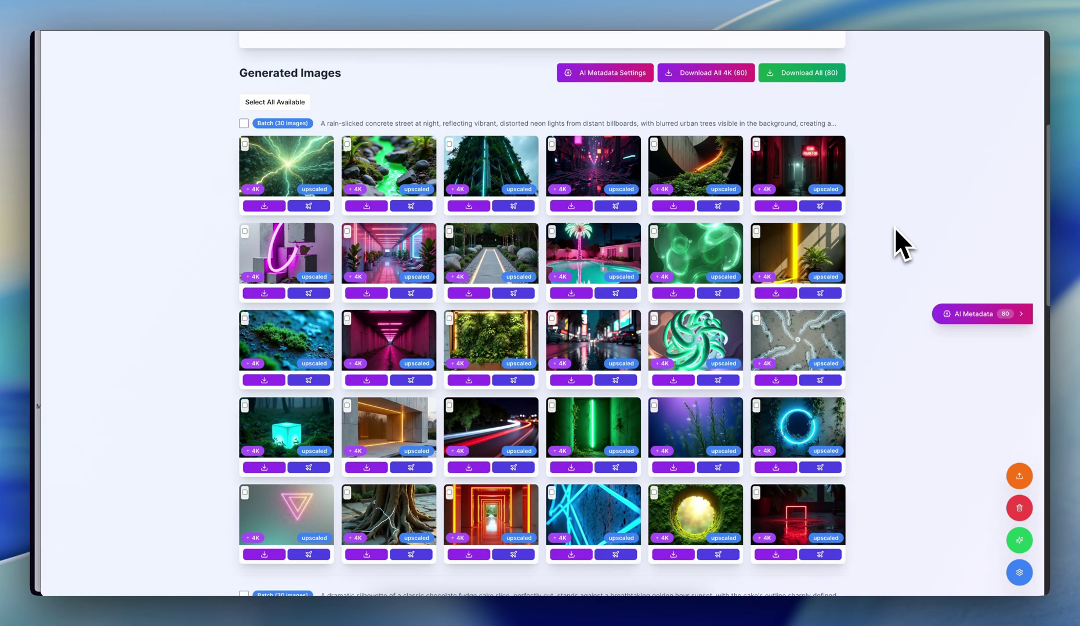